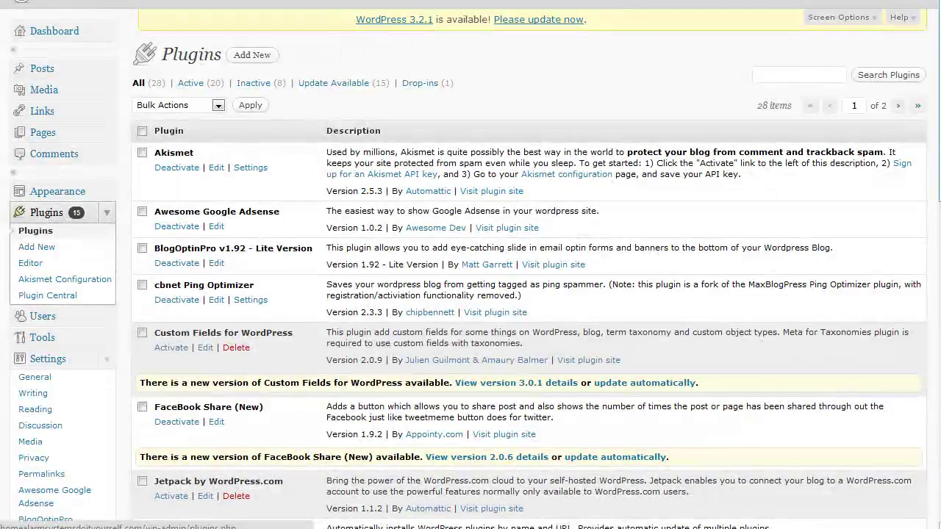
- Locate the Quick Adsense plugin in the plugin list and open the Awesome Google Adsense settings
{"action": "scroll", "coordinate": [930, 296], "scroll_direction": "down", "scroll_amount": 5}
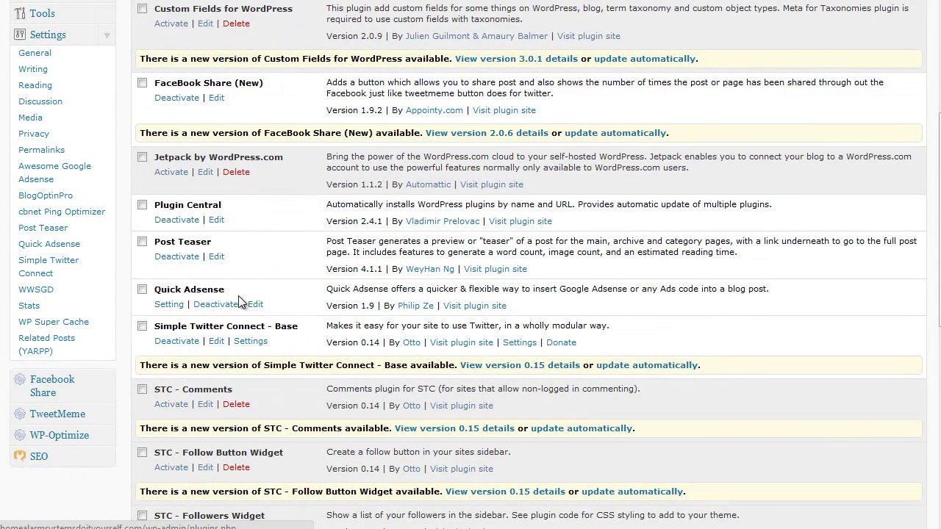
{"action": "left_click_drag", "start_coordinate": [224, 291], "coordinate": [156, 302]}
{"action": "scroll", "coordinate": [253, 306], "scroll_direction": "up", "scroll_amount": 5}
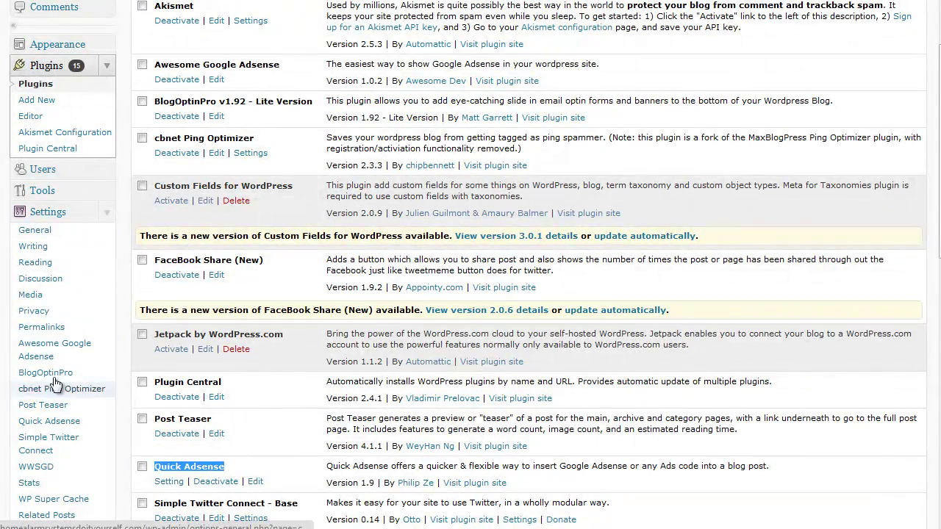
{"action": "left_click", "coordinate": [85, 351]}
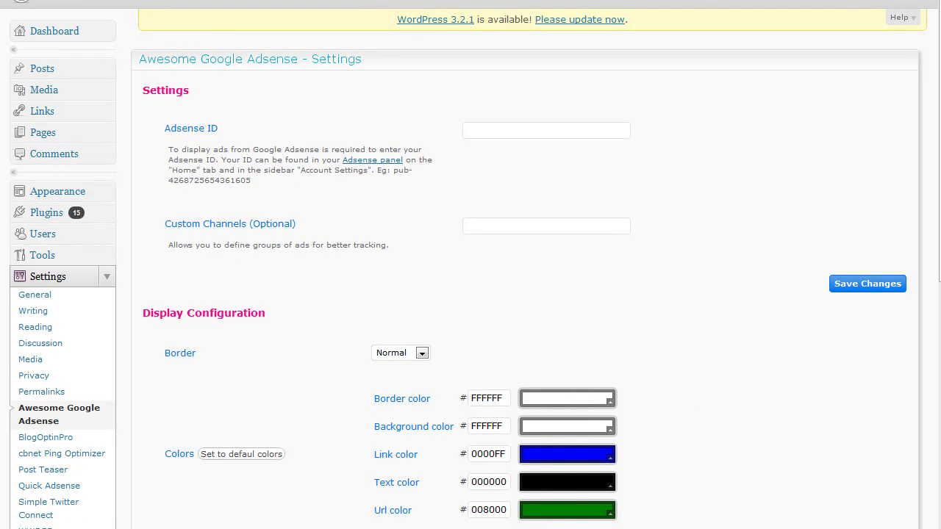
- Copy the AdSense publisher ID from contextual-ads.txt in Notepad into the Adsense ID field of the plugin settings
{"action": "key", "text": "alt+Tab"}
{"action": "left_click_drag", "start_coordinate": [244, 49], "coordinate": [124, 48]}
{"action": "key", "text": "ctrl+c"}
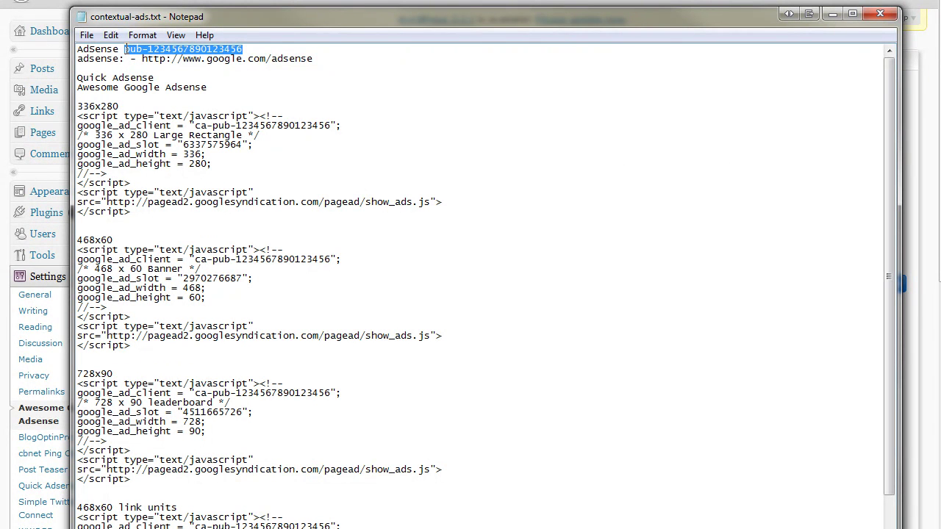
{"action": "key", "text": "alt+Tab"}
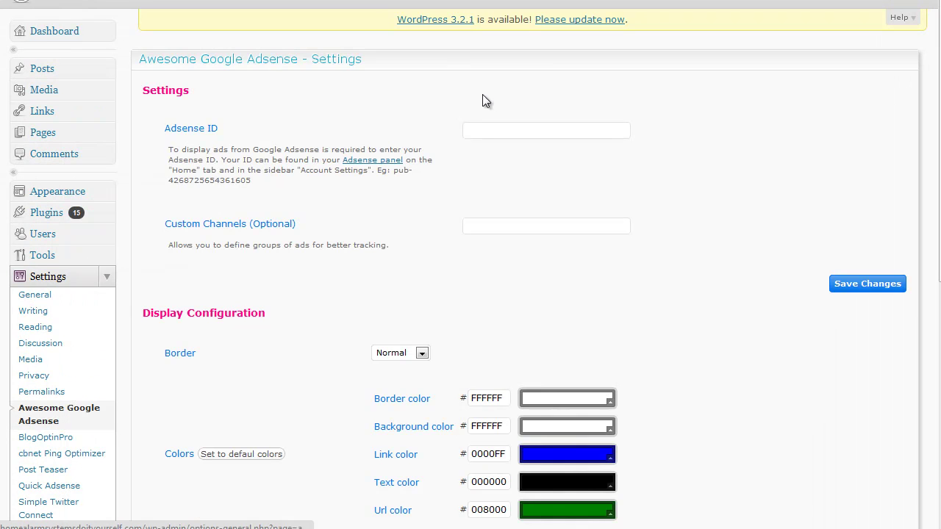
{"action": "left_click", "coordinate": [477, 129]}
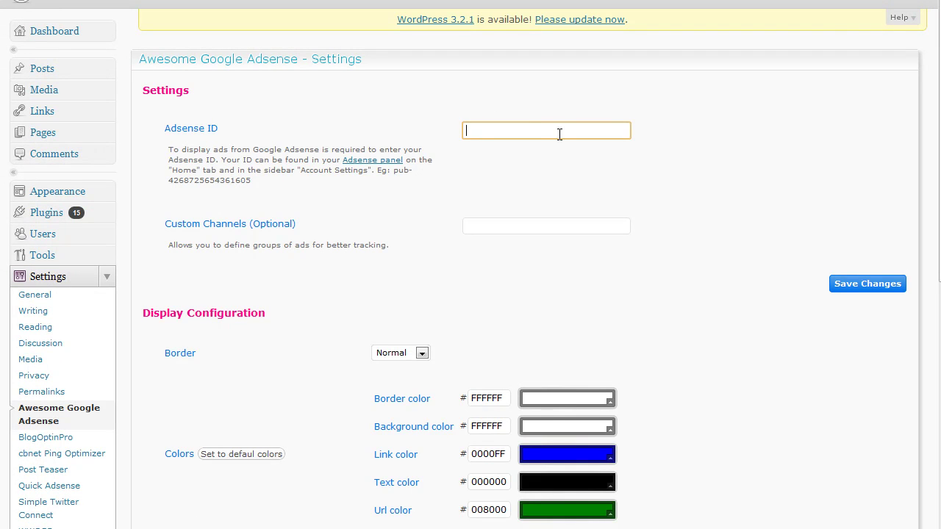
{"action": "key", "text": "ctrl+v"}
- Copy the ad slot number of the 336x280 code from contextual-ads.txt into the optional Custom Channels field
{"action": "key", "text": "alt+Tab"}
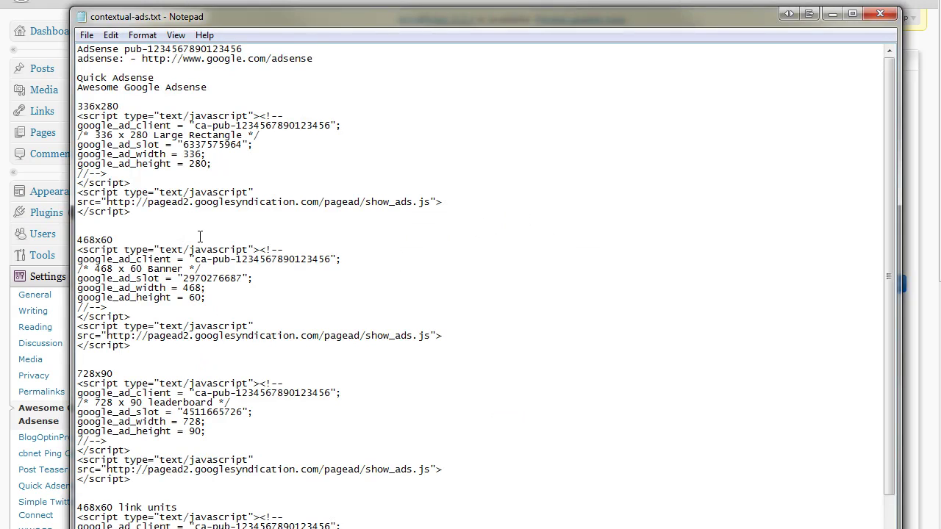
{"action": "left_click", "coordinate": [237, 145]}
{"action": "left_click_drag", "start_coordinate": [241, 144], "coordinate": [182, 145]}
{"action": "key", "text": "ctrl+c"}
{"action": "key", "text": "alt+Tab"}
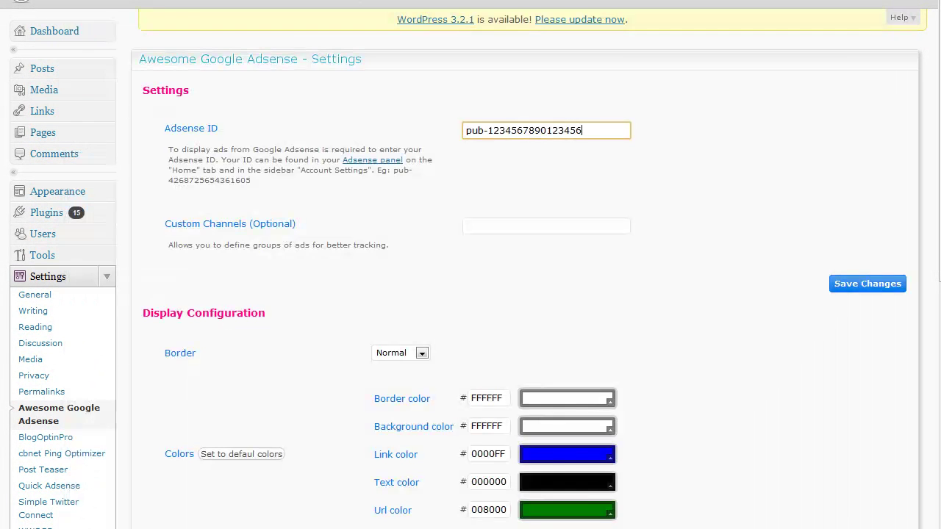
{"action": "left_click", "coordinate": [490, 230]}
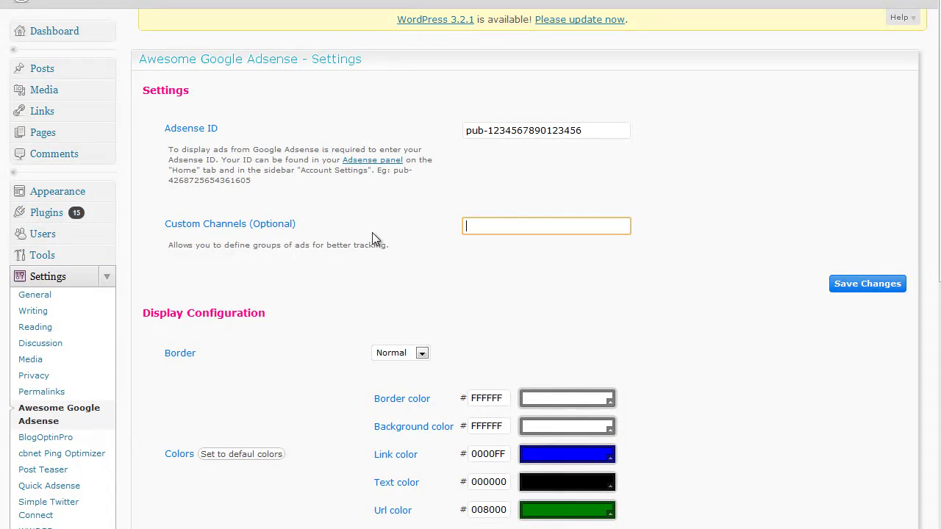
{"action": "key", "text": "ctrl+v"}
{"action": "left_click", "coordinate": [545, 326]}
- Examine the border, color and ad size options, comparing the ad sizes with the codes in contextual-ads.txt
{"action": "scroll", "coordinate": [545, 326], "scroll_direction": "down", "scroll_amount": 2}
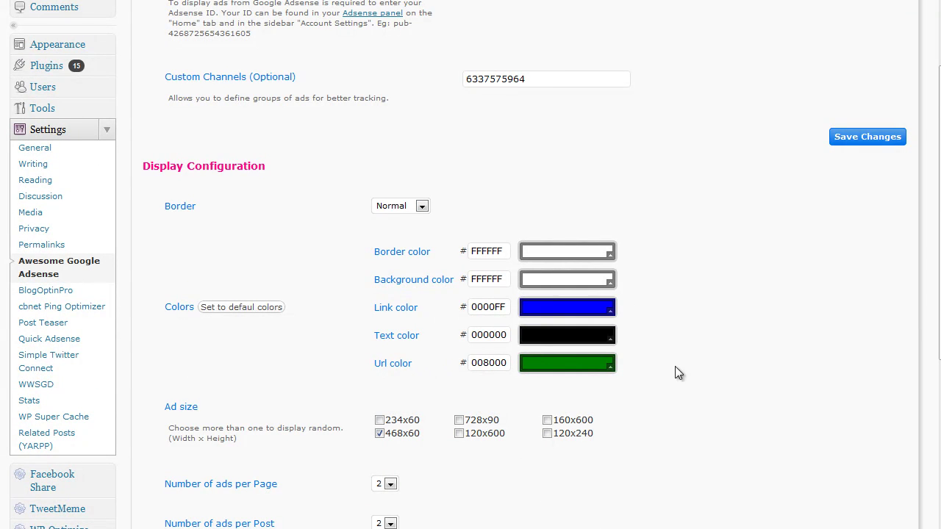
{"action": "scroll", "coordinate": [716, 371], "scroll_direction": "down", "scroll_amount": 1}
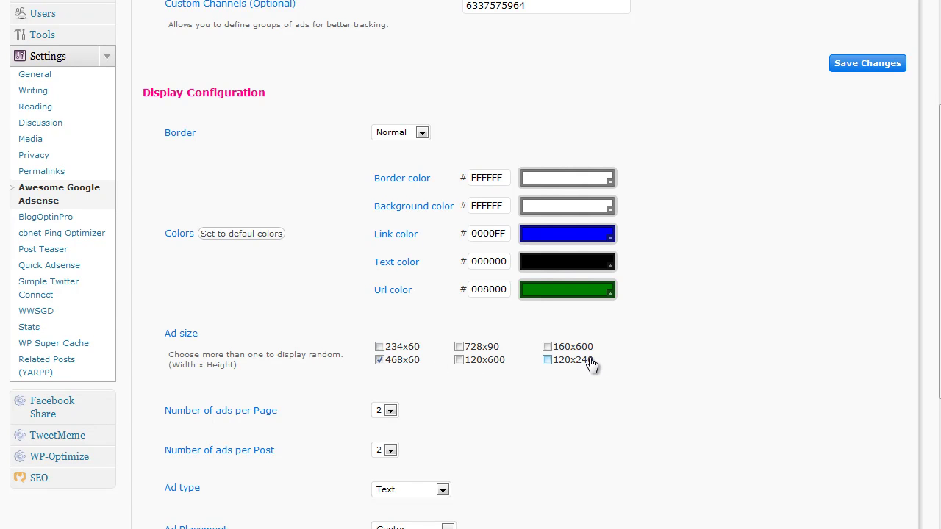
{"action": "key", "text": "alt+Tab"}
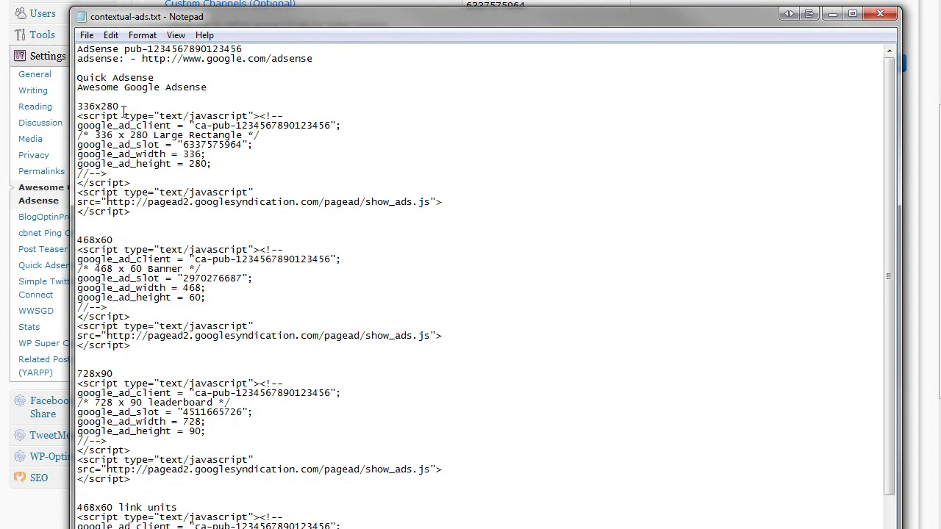
{"action": "key", "text": "alt+Tab"}
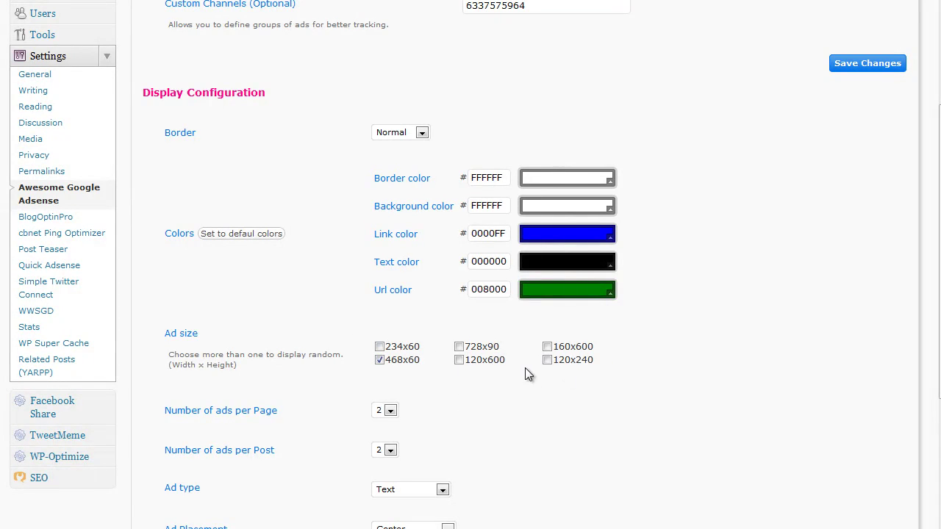
{"action": "left_click", "coordinate": [379, 361]}
{"action": "scroll", "coordinate": [427, 364], "scroll_direction": "down", "scroll_amount": 1}
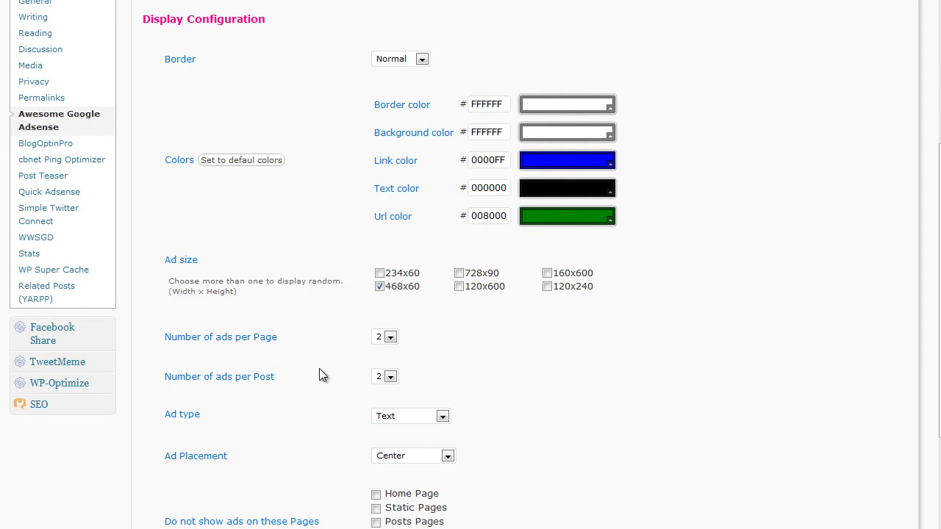
{"action": "scroll", "coordinate": [450, 365], "scroll_direction": "down", "scroll_amount": 2}
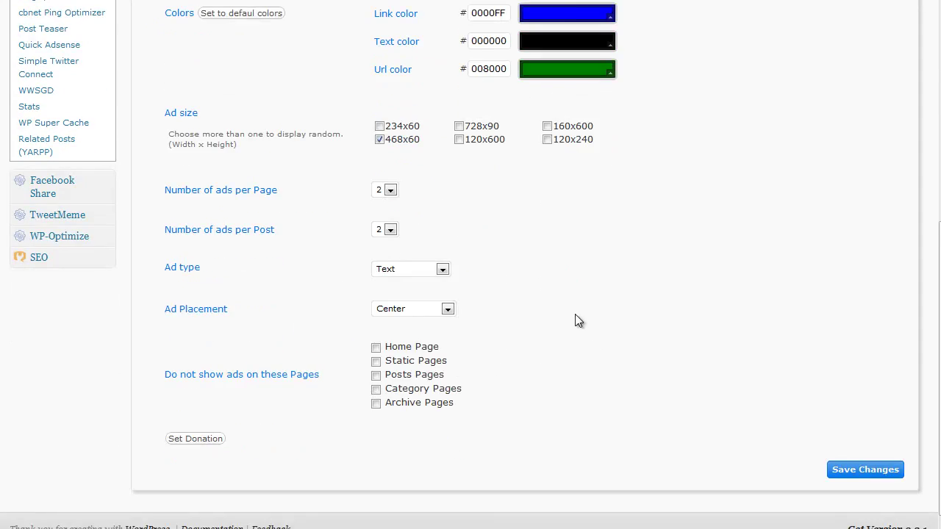
- Choose Text as the ad type and Center as the ad placement
{"action": "left_click", "coordinate": [443, 270]}
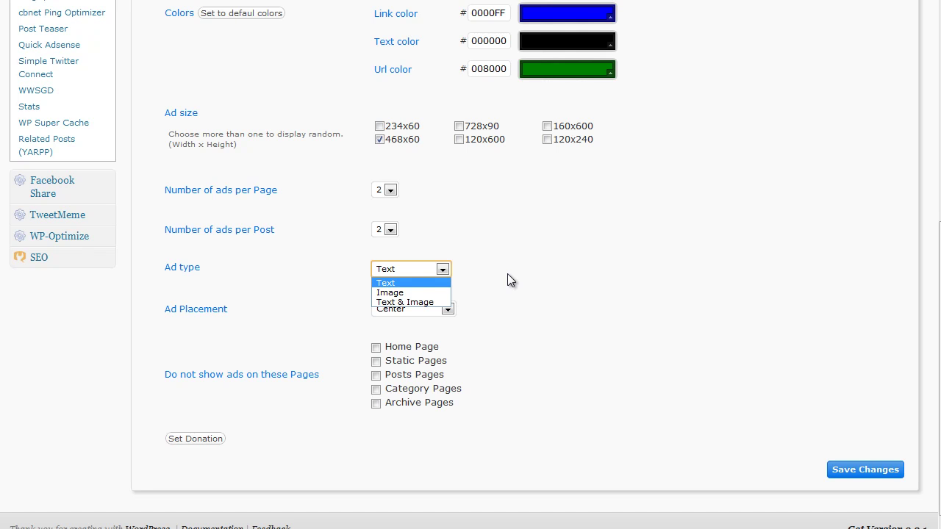
{"action": "left_click", "coordinate": [390, 285]}
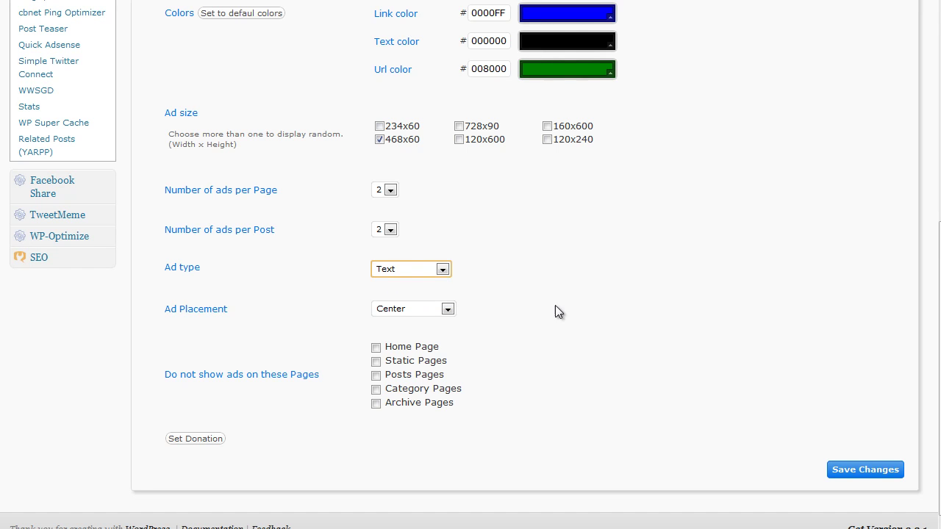
{"action": "left_click", "coordinate": [447, 309]}
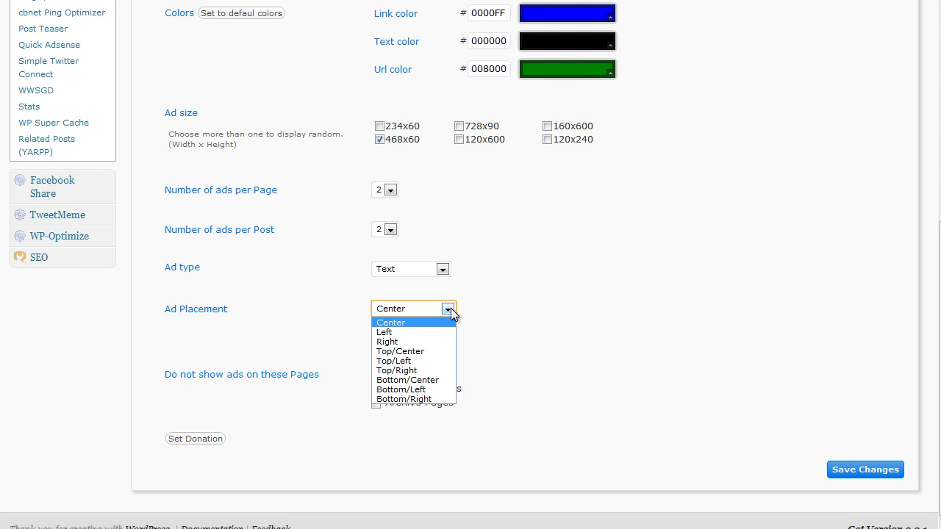
{"action": "left_click", "coordinate": [527, 302]}
{"action": "left_click", "coordinate": [446, 310]}
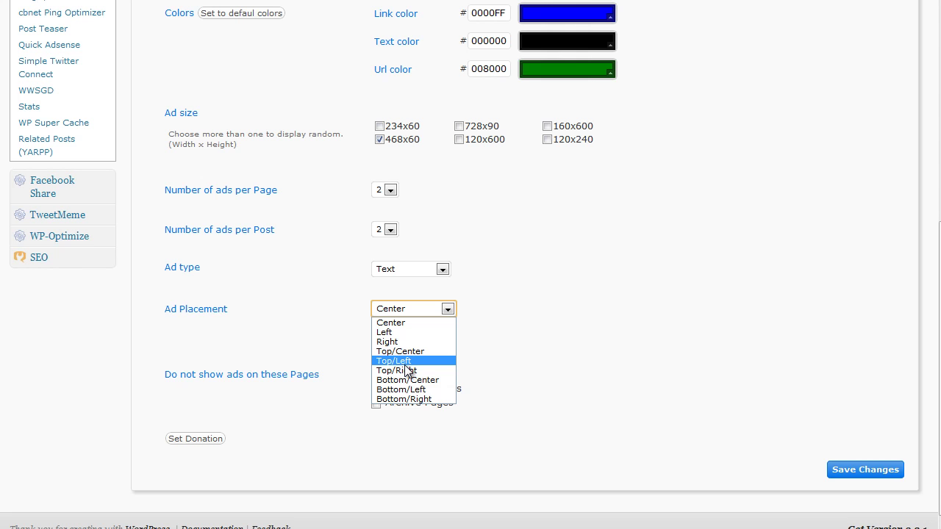
{"action": "left_click", "coordinate": [398, 322]}
{"action": "left_click", "coordinate": [543, 243]}
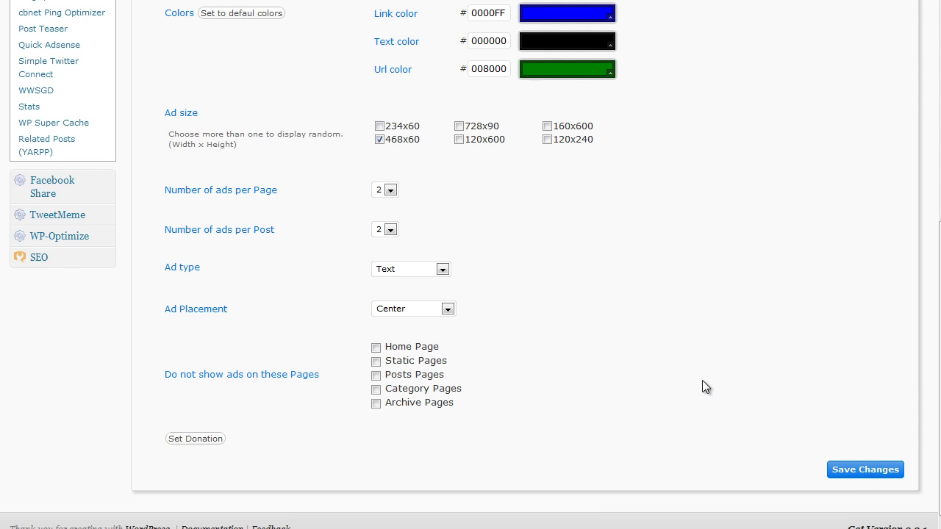
- Examine where ads appear in the blog post "A Really Simple Study of RSS" and review the plugin's display configuration
{"action": "scroll", "coordinate": [705, 380], "scroll_direction": "up", "scroll_amount": 1}
{"action": "scroll", "coordinate": [704, 381], "scroll_direction": "up", "scroll_amount": 2}
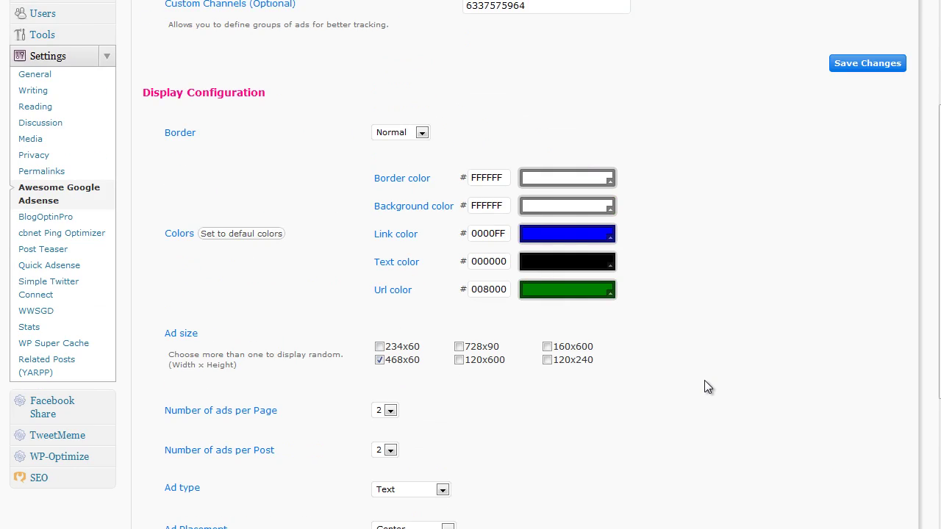
{"action": "scroll", "coordinate": [704, 381], "scroll_direction": "up", "scroll_amount": 2}
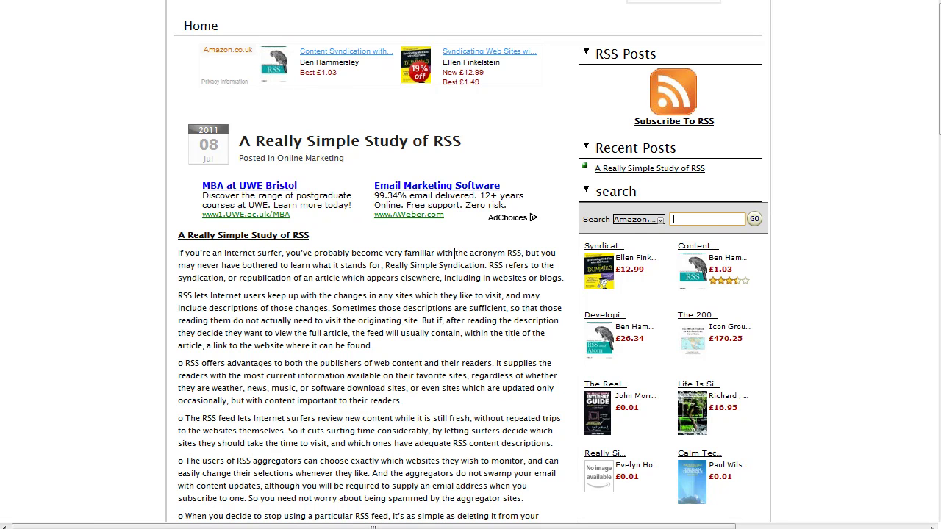
{"action": "scroll", "coordinate": [455, 253], "scroll_direction": "down", "scroll_amount": 4}
{"action": "scroll", "coordinate": [402, 215], "scroll_direction": "down", "scroll_amount": 5}
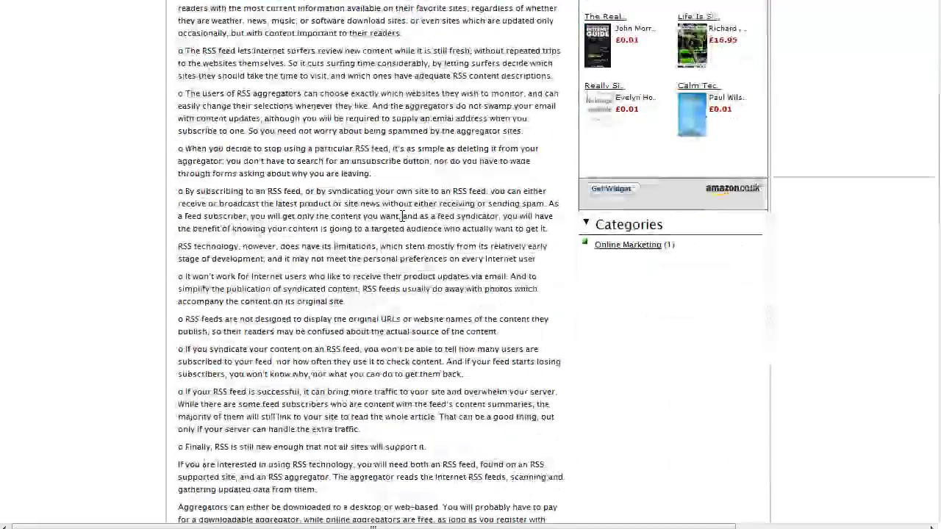
{"action": "scroll", "coordinate": [403, 215], "scroll_direction": "down", "scroll_amount": 10}
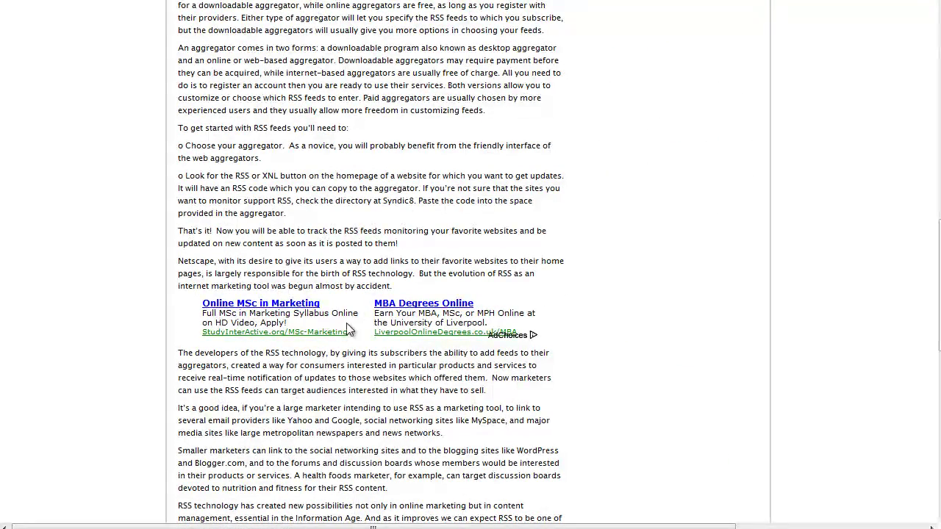
{"action": "scroll", "coordinate": [410, 261], "scroll_direction": "up", "scroll_amount": 1}
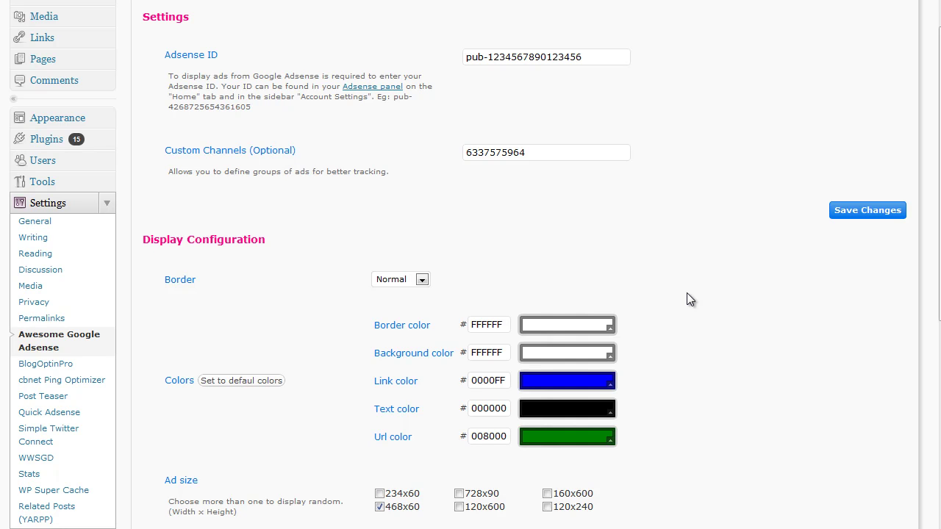
{"action": "scroll", "coordinate": [258, 307], "scroll_direction": "down", "scroll_amount": 3}
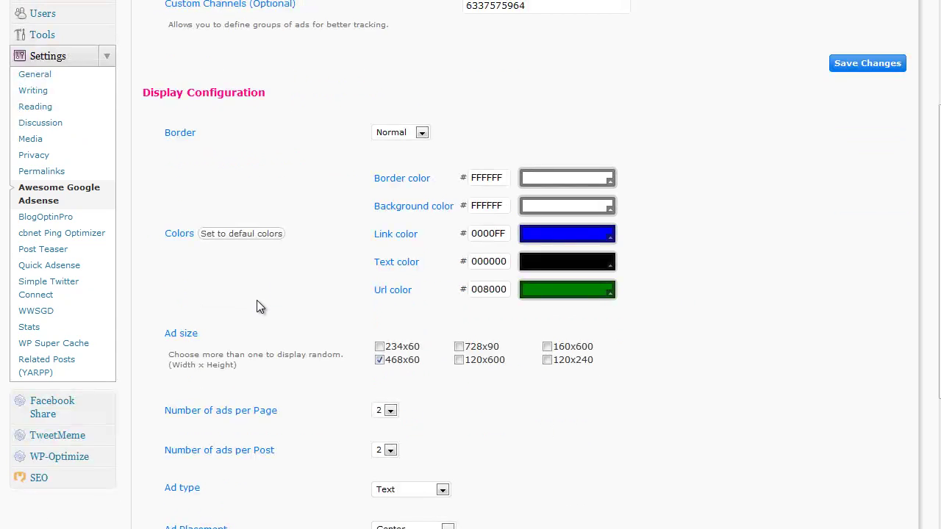
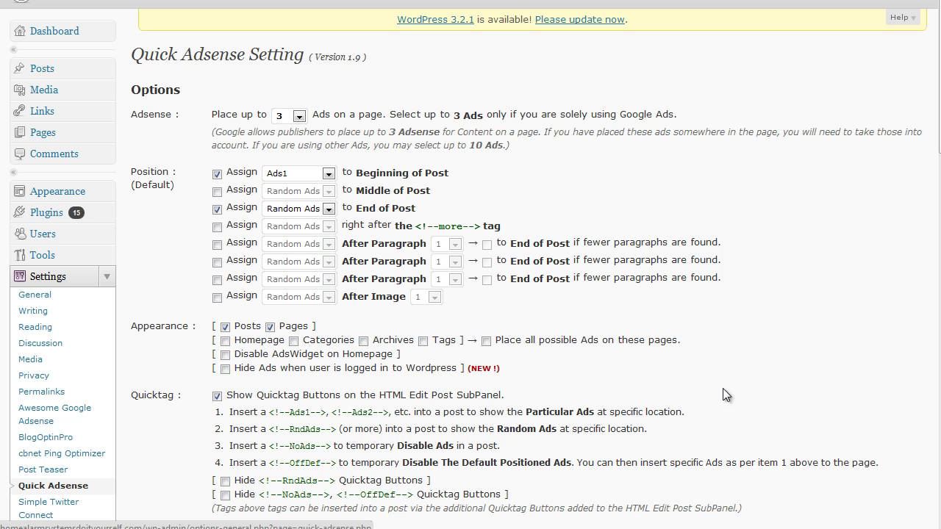
- Copy the 336x280 ad script from contextual-ads.txt into the Ads1 box of Quick Adsense's Ads on Post Body
{"action": "scroll", "coordinate": [710, 391], "scroll_direction": "down", "scroll_amount": 5}
{"action": "scroll", "coordinate": [744, 249], "scroll_direction": "down", "scroll_amount": 3}
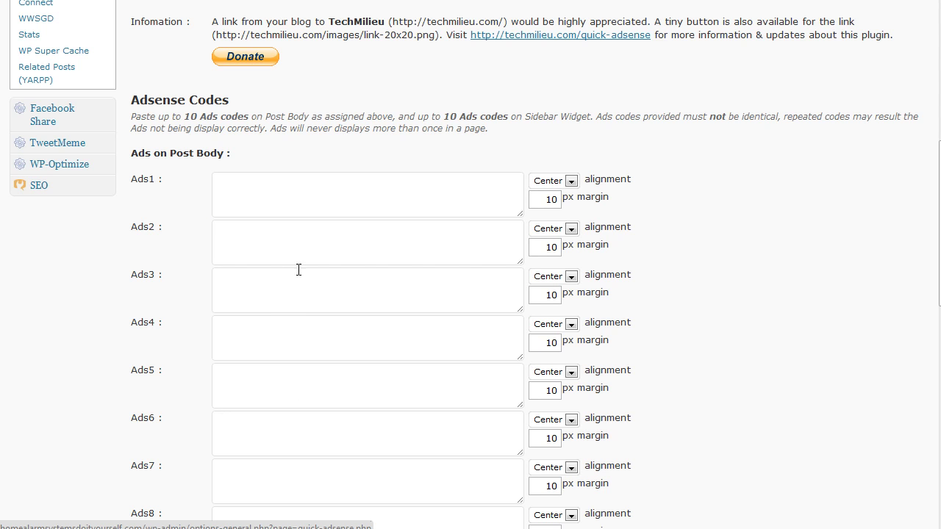
{"action": "key", "text": "alt+Tab"}
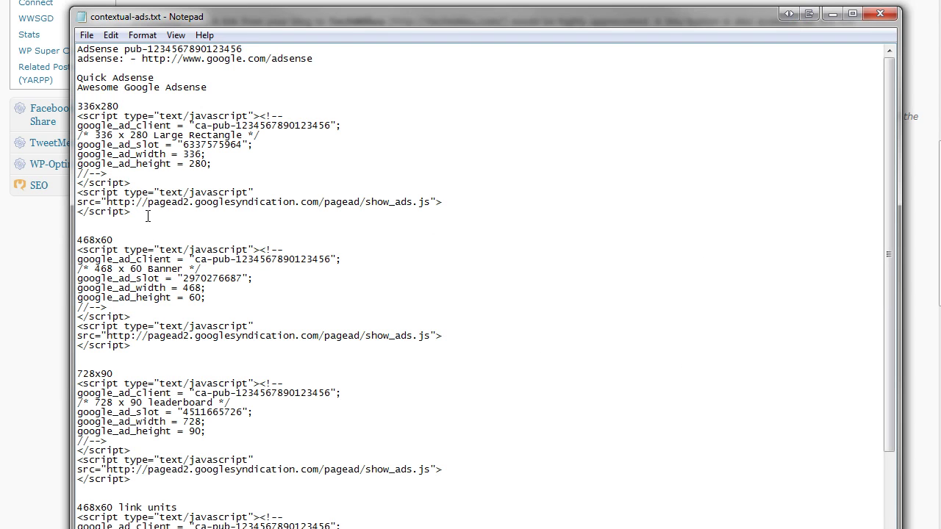
{"action": "left_click_drag", "start_coordinate": [138, 215], "coordinate": [41, 118]}
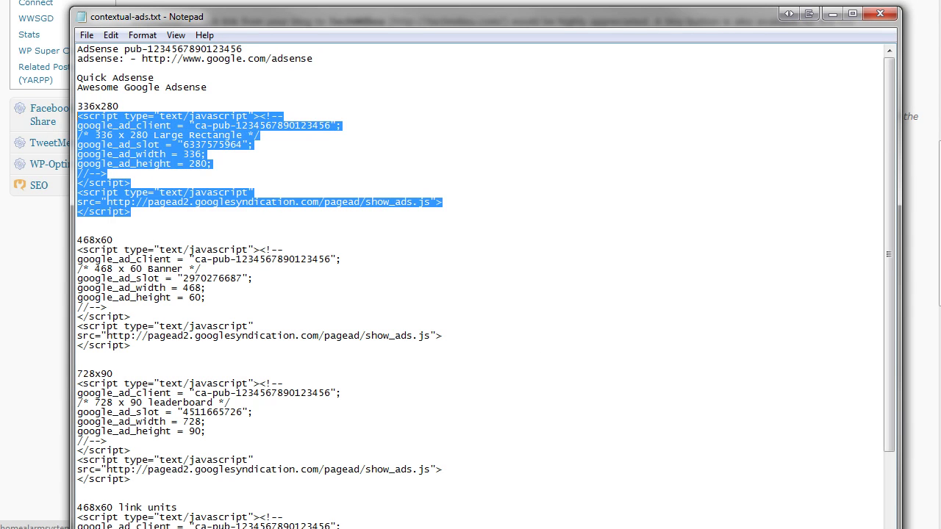
{"action": "key", "text": "alt+Tab"}
{"action": "left_click", "coordinate": [265, 204]}
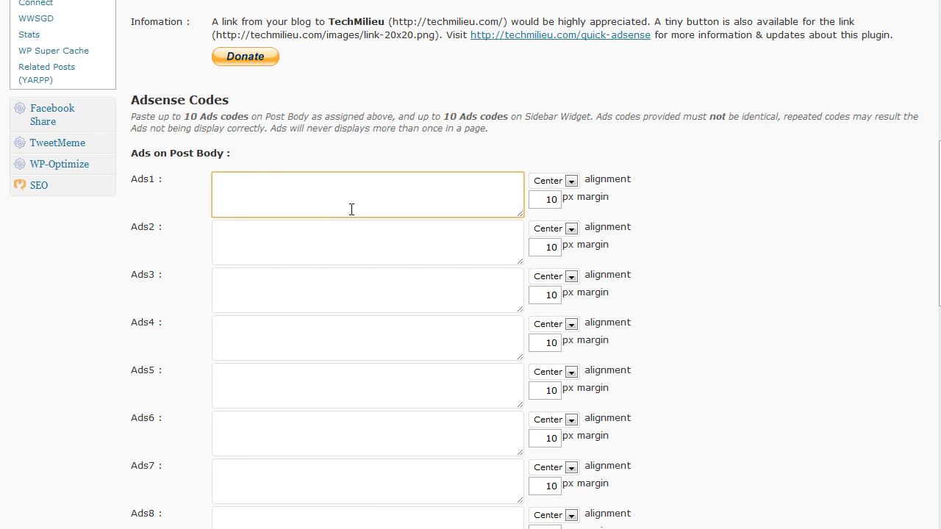
{"action": "key", "text": "ctrl+v"}
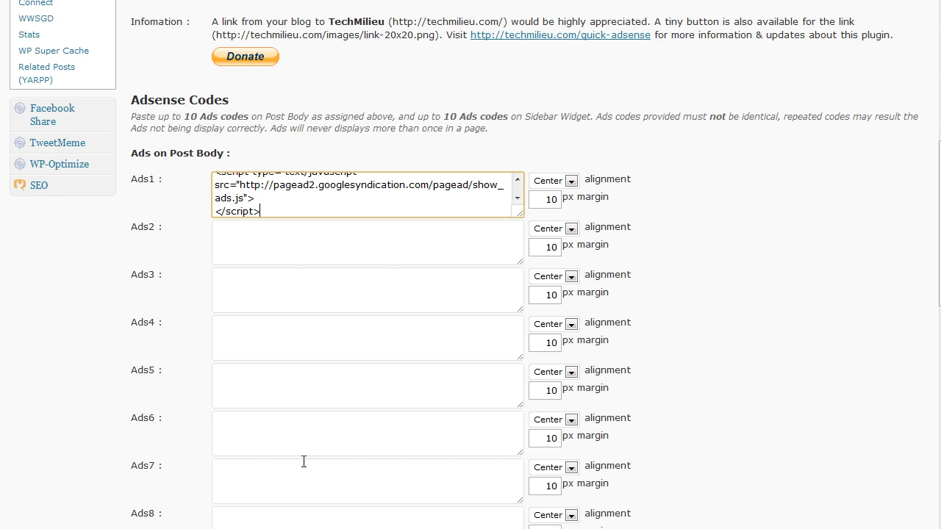
{"action": "left_click", "coordinate": [294, 201]}
- Copy the 468x60 banner script from contextual-ads.txt into the Ads2 box of Quick Adsense's Ads on Post Body
{"action": "key", "text": "alt+Tab"}
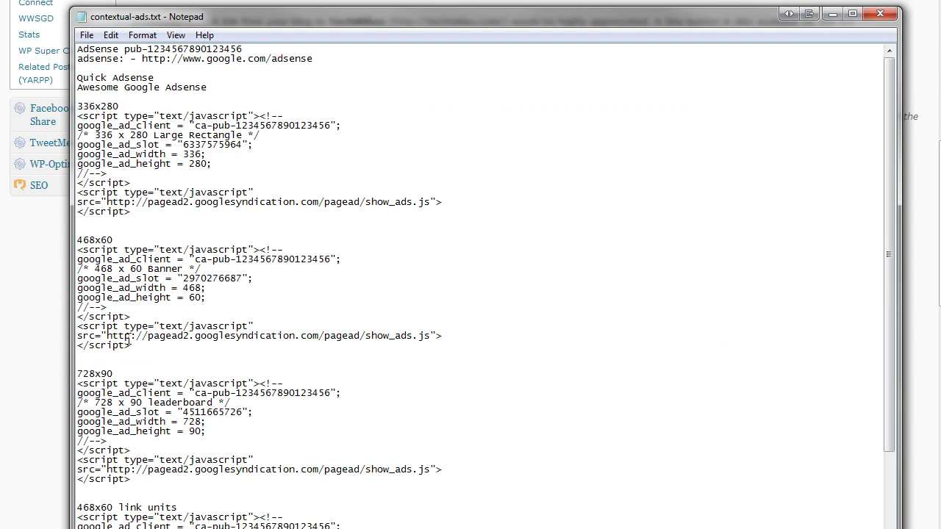
{"action": "left_click_drag", "start_coordinate": [130, 345], "coordinate": [72, 252]}
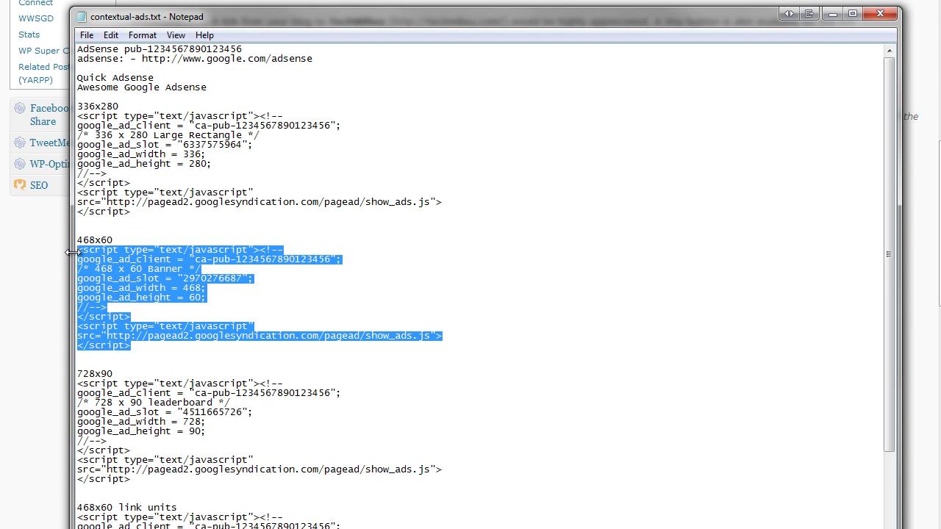
{"action": "key", "text": "alt+Tab"}
{"action": "left_click", "coordinate": [232, 252]}
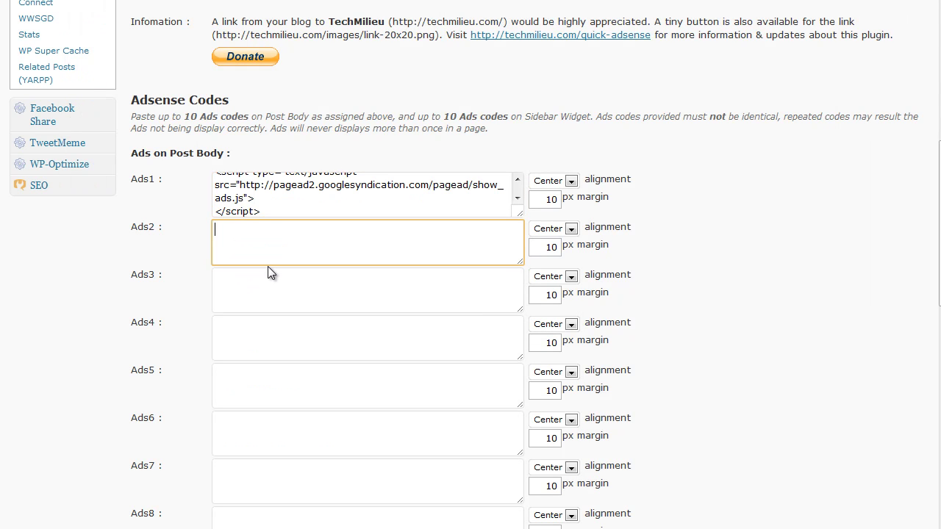
{"action": "key", "text": "ctrl+v"}
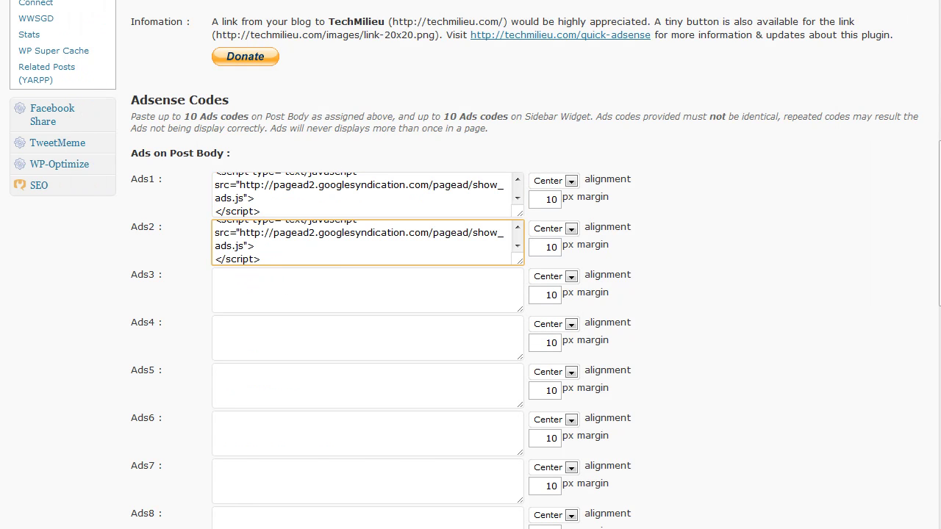
- Copy the 468 x 15 link units script from contextual-ads.txt into the Ads3 box of Ads on Post Body
{"action": "key", "text": "alt+Tab"}
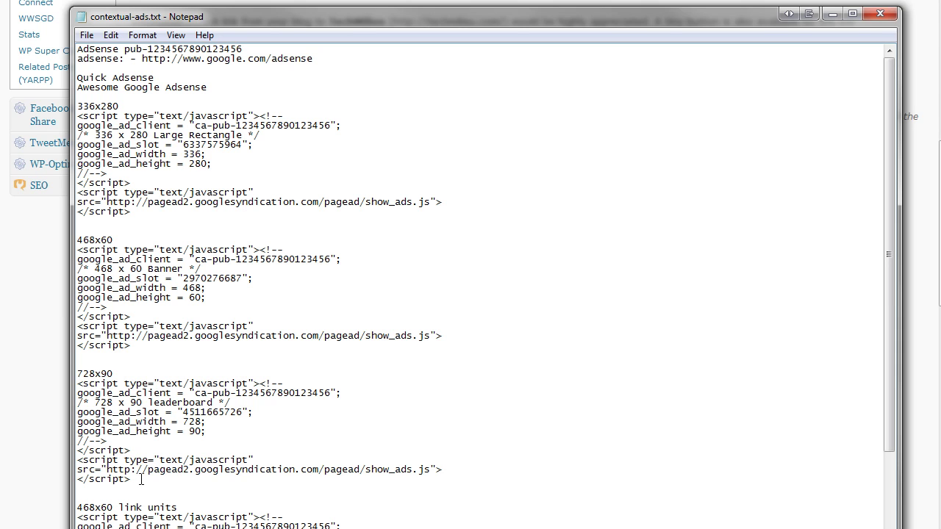
{"action": "left_click", "coordinate": [190, 431]}
{"action": "scroll", "coordinate": [189, 431], "scroll_direction": "down", "scroll_amount": 1}
{"action": "scroll", "coordinate": [189, 430], "scroll_direction": "down", "scroll_amount": 3}
{"action": "left_click_drag", "start_coordinate": [132, 499], "coordinate": [62, 403]}
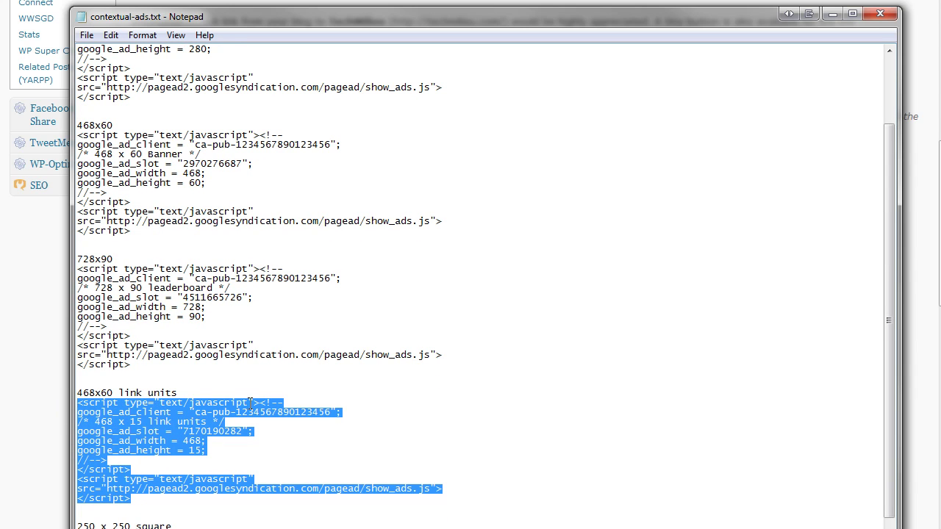
{"action": "key", "text": "alt+Tab"}
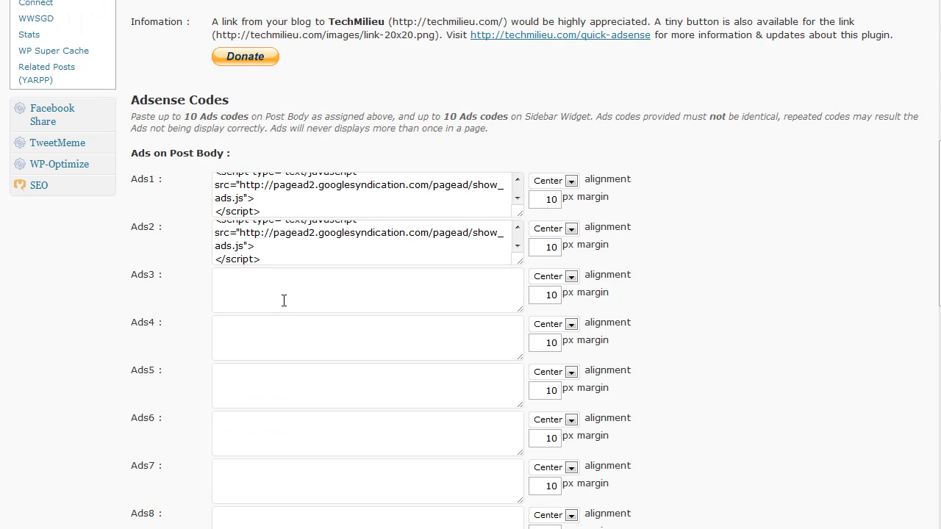
{"action": "left_click", "coordinate": [310, 290]}
{"action": "key", "text": "ctrl+v"}
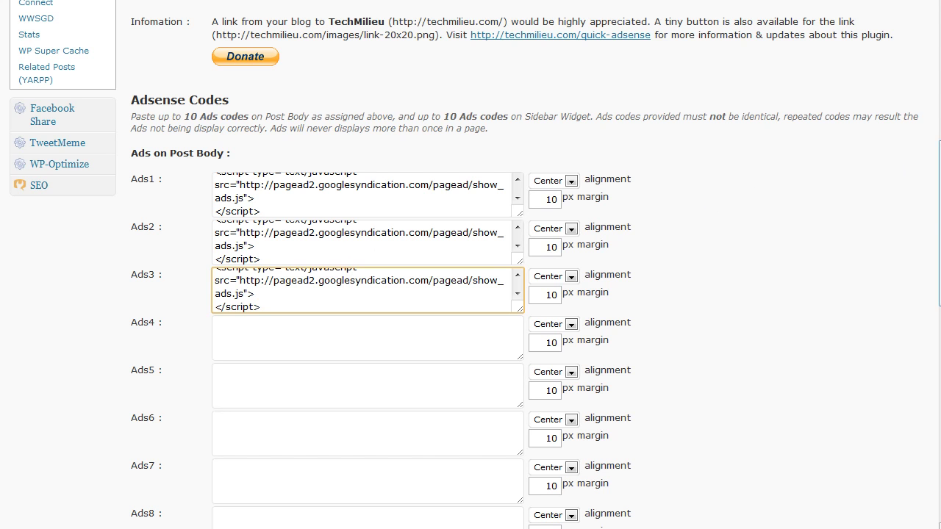
- Leave the sidebar widget ad boxes empty and save the Quick Adsense settings
{"action": "left_click_drag", "start_coordinate": [940, 165], "coordinate": [936, 326]}
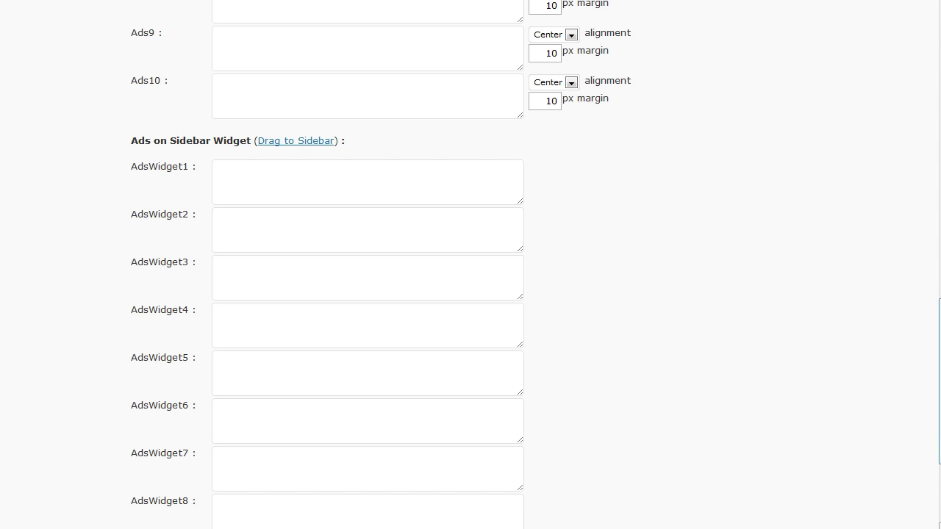
{"action": "scroll", "coordinate": [939, 367], "scroll_direction": "down", "scroll_amount": 3}
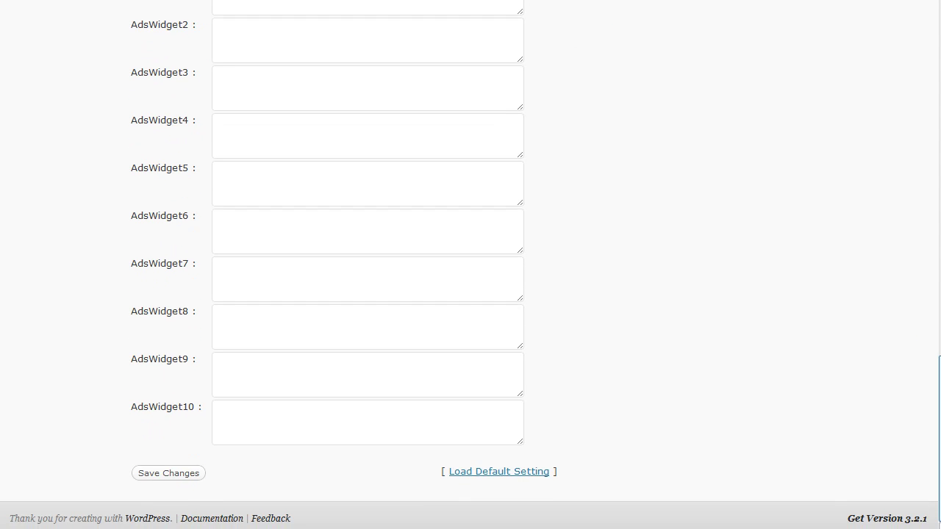
{"action": "scroll", "coordinate": [938, 367], "scroll_direction": "up", "scroll_amount": 1}
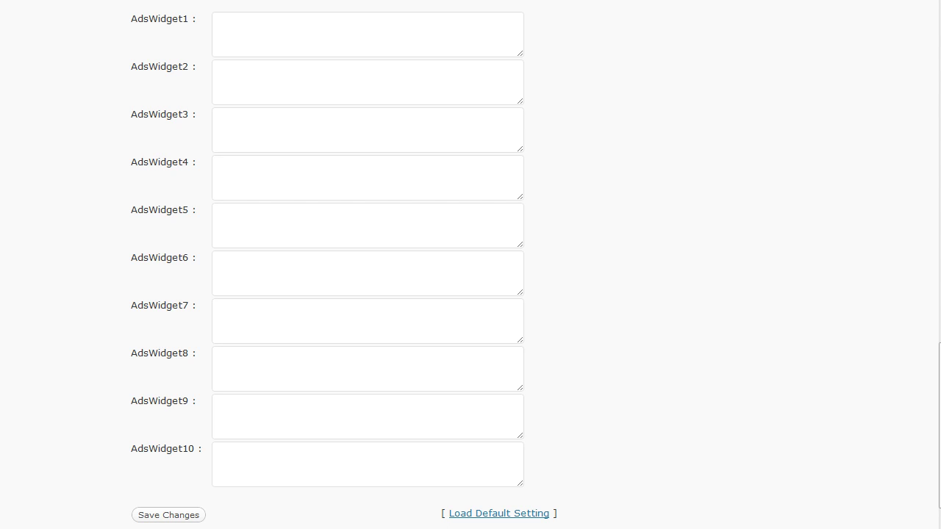
{"action": "scroll", "coordinate": [799, 419], "scroll_direction": "down", "scroll_amount": 1}
{"action": "left_click", "coordinate": [172, 473]}
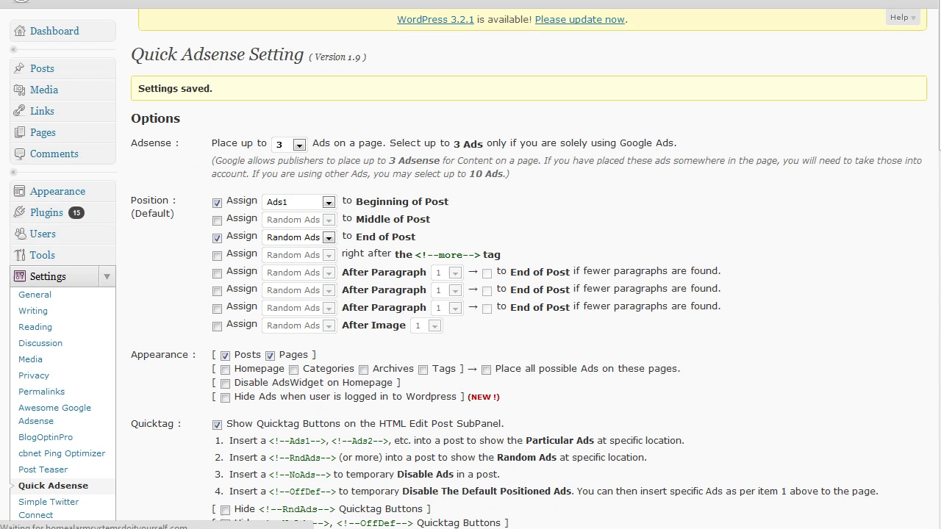
- Assign Ads1 to Beginning of Post and Ads3 to End of Post in the default ad positions
{"action": "scroll", "coordinate": [283, 316], "scroll_direction": "down", "scroll_amount": 10}
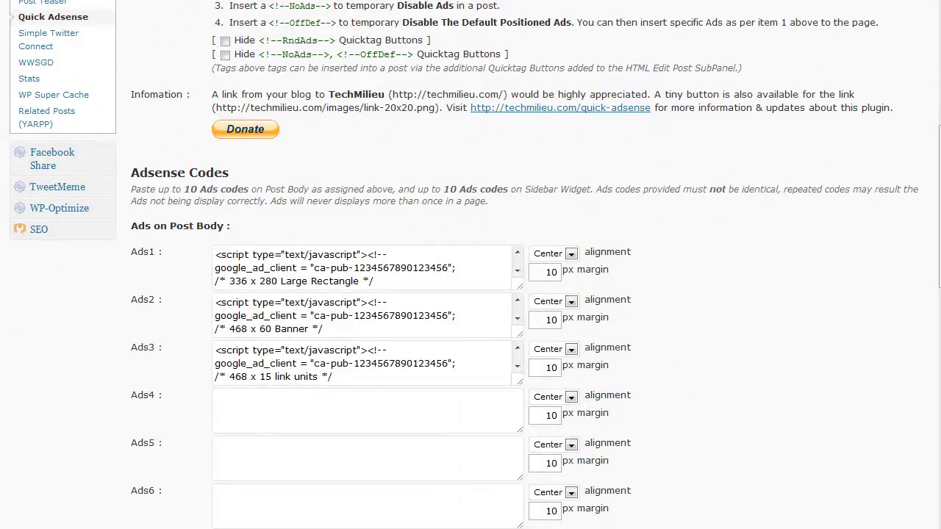
{"action": "left_click_drag", "start_coordinate": [940, 206], "coordinate": [939, 88]}
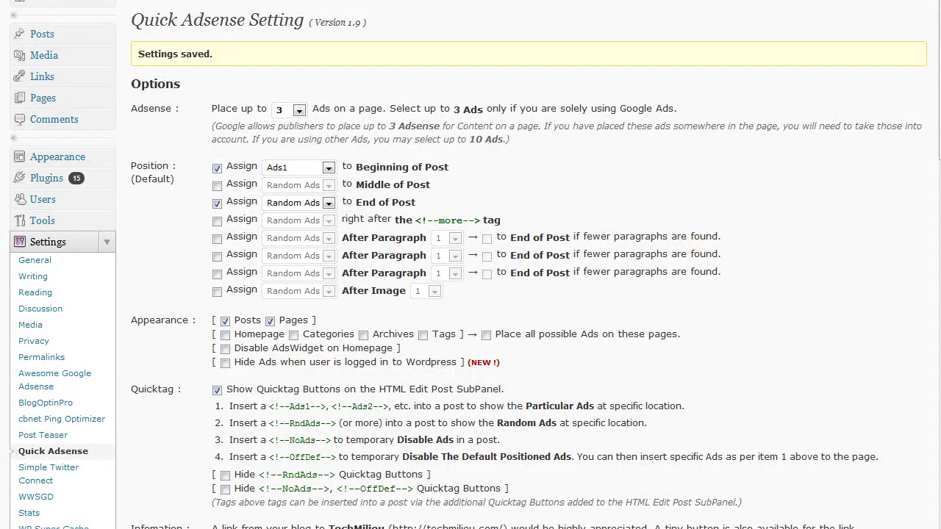
{"action": "scroll", "coordinate": [801, 315], "scroll_direction": "up", "scroll_amount": 1}
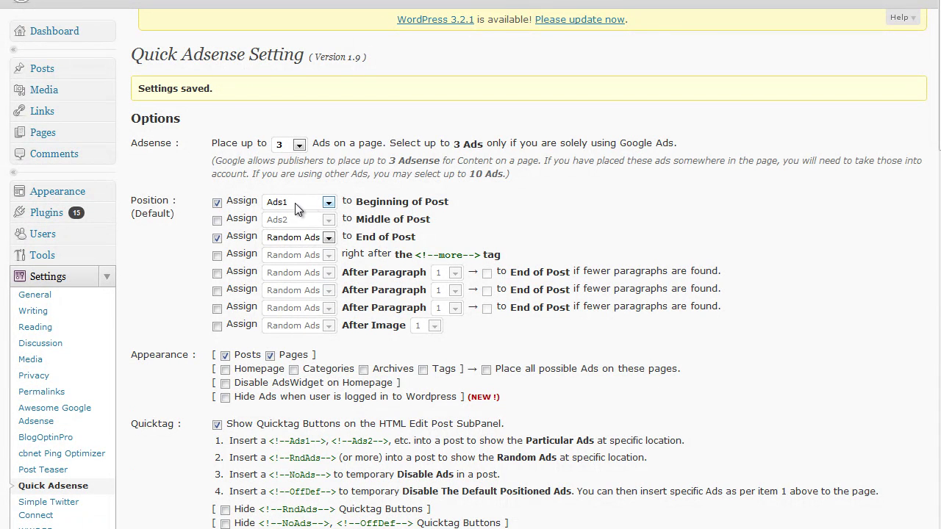
{"action": "left_click", "coordinate": [329, 203]}
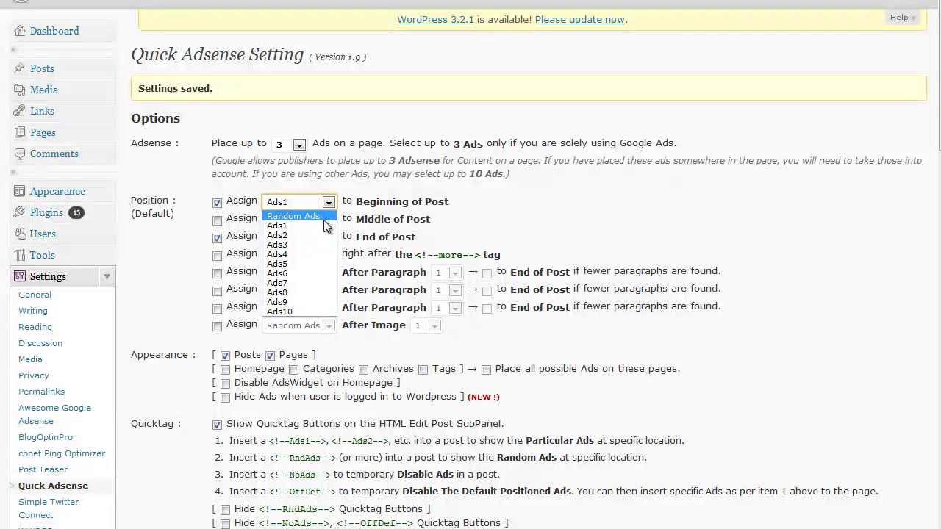
{"action": "left_click", "coordinate": [323, 225]}
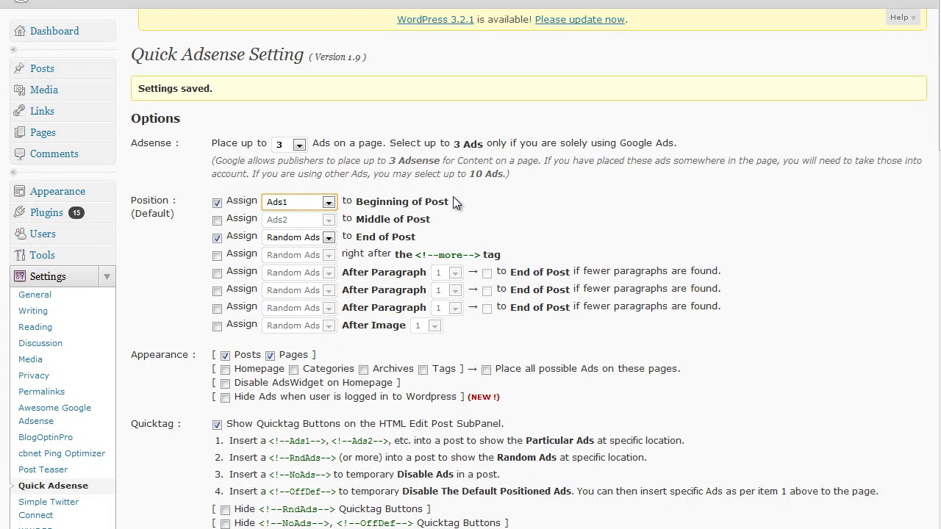
{"action": "left_click", "coordinate": [328, 238]}
{"action": "left_click", "coordinate": [297, 280]}
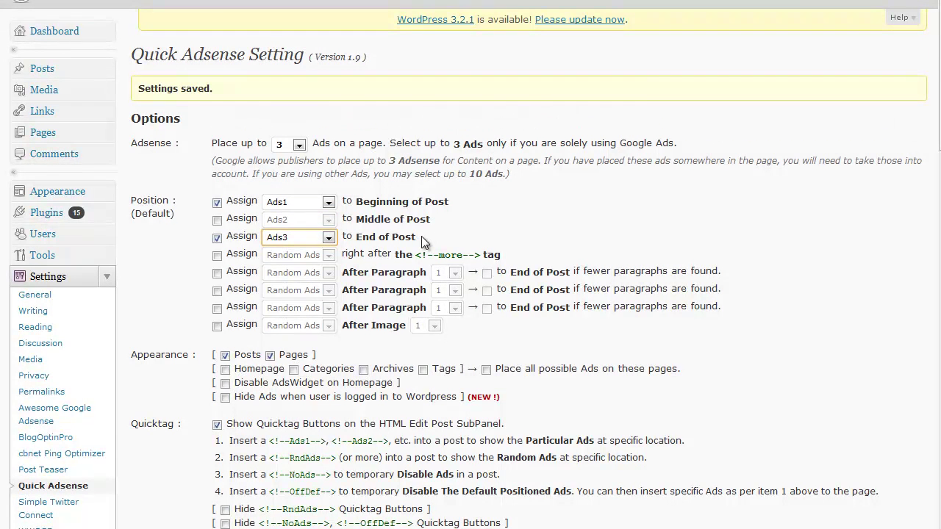
{"action": "left_click", "coordinate": [329, 239]}
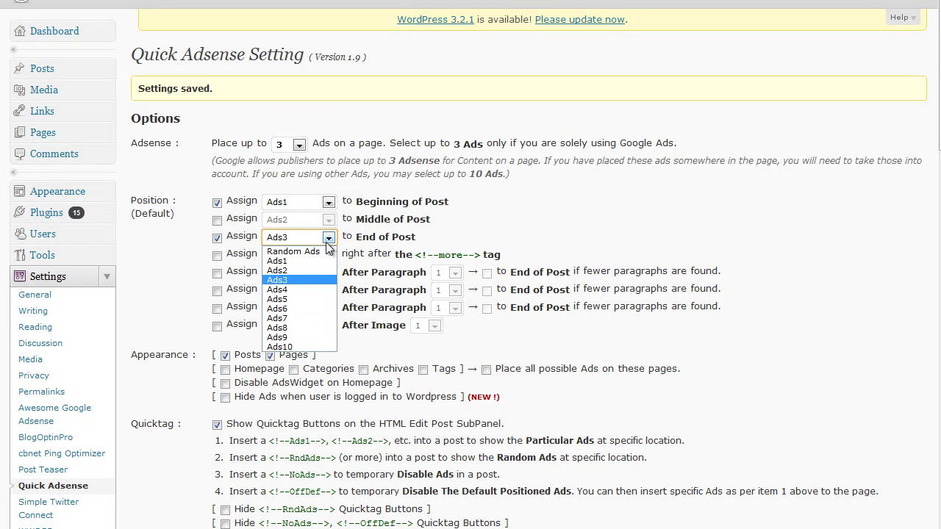
{"action": "left_click", "coordinate": [277, 280]}
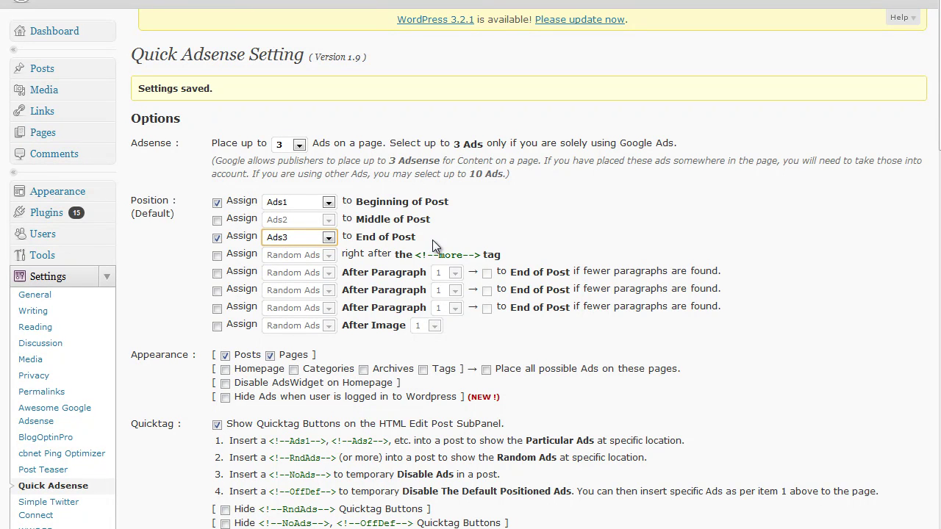
- Enable the Middle of Post ad position and assign Ads2 to it
{"action": "left_click", "coordinate": [217, 220]}
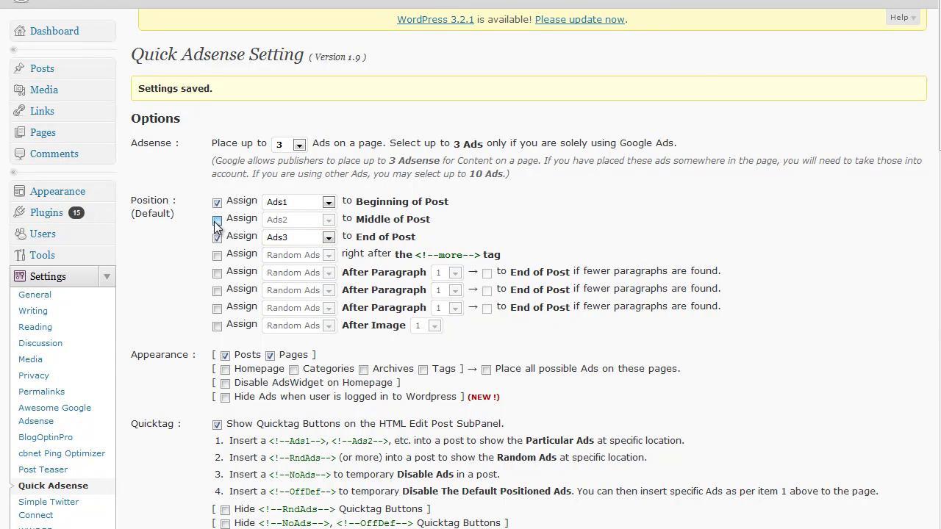
{"action": "left_click", "coordinate": [330, 219]}
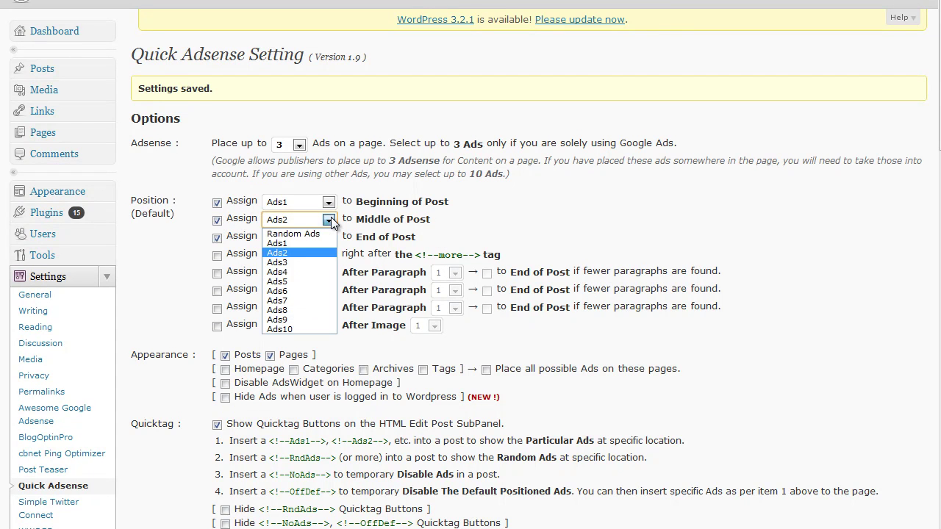
{"action": "left_click", "coordinate": [292, 252]}
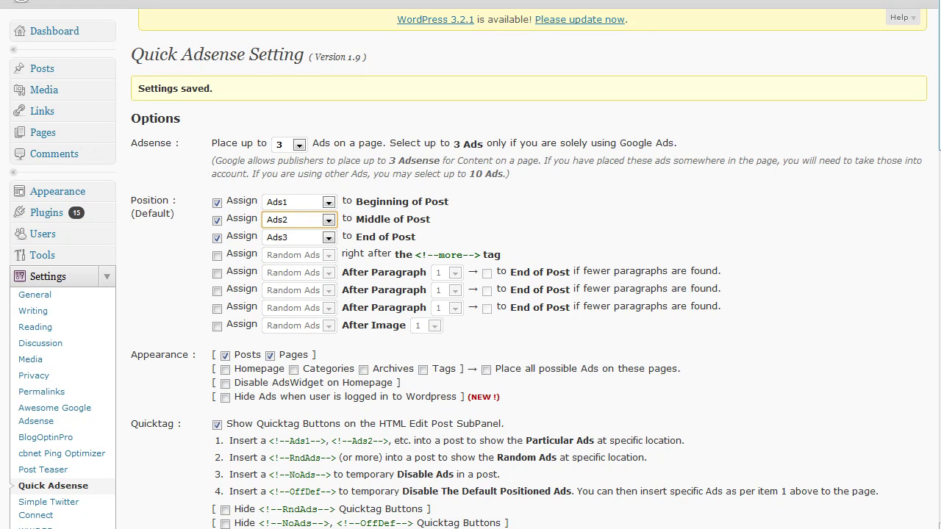
{"action": "scroll", "coordinate": [266, 333], "scroll_direction": "down", "scroll_amount": 1}
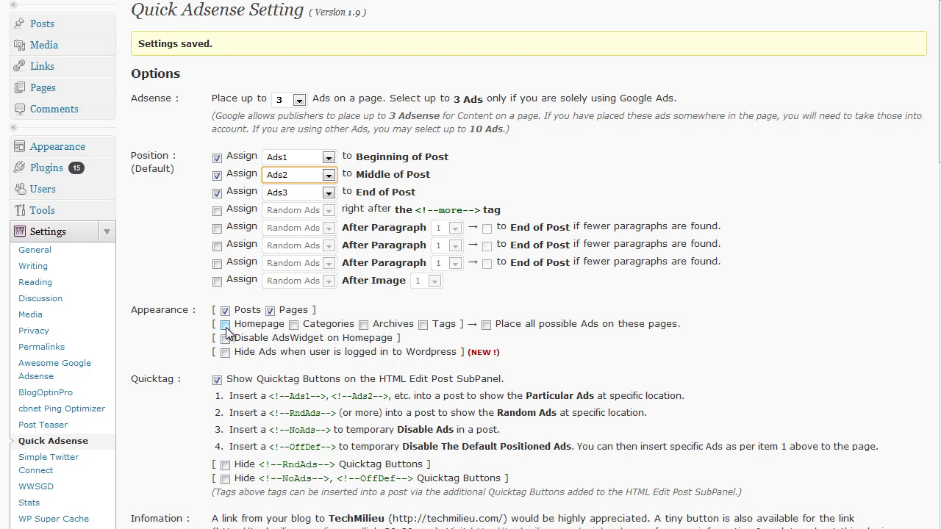
{"action": "left_click", "coordinate": [429, 351]}
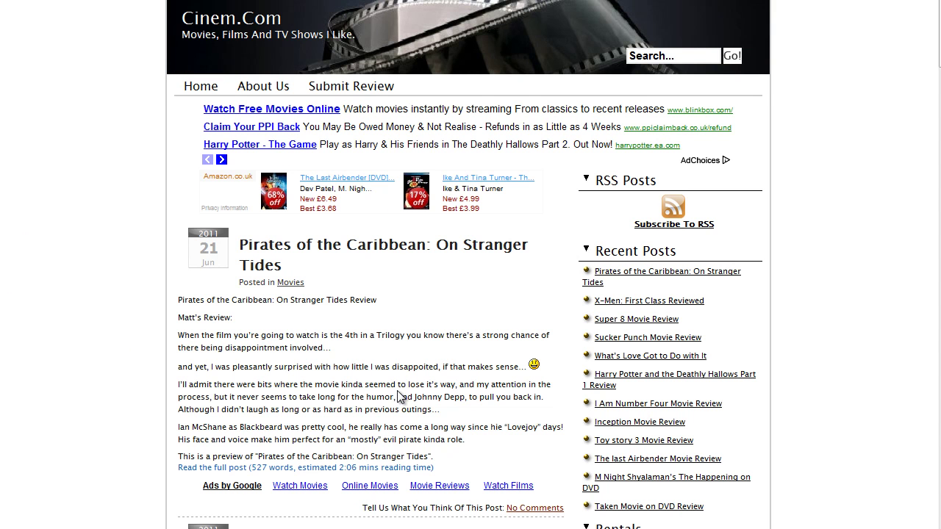
- Examine where the ads appear within the post previews and sidebar of the Cinem.Com blog's home page
{"action": "scroll", "coordinate": [938, 265], "scroll_direction": "down", "scroll_amount": 3}
{"action": "scroll", "coordinate": [371, 294], "scroll_direction": "down", "scroll_amount": 5}
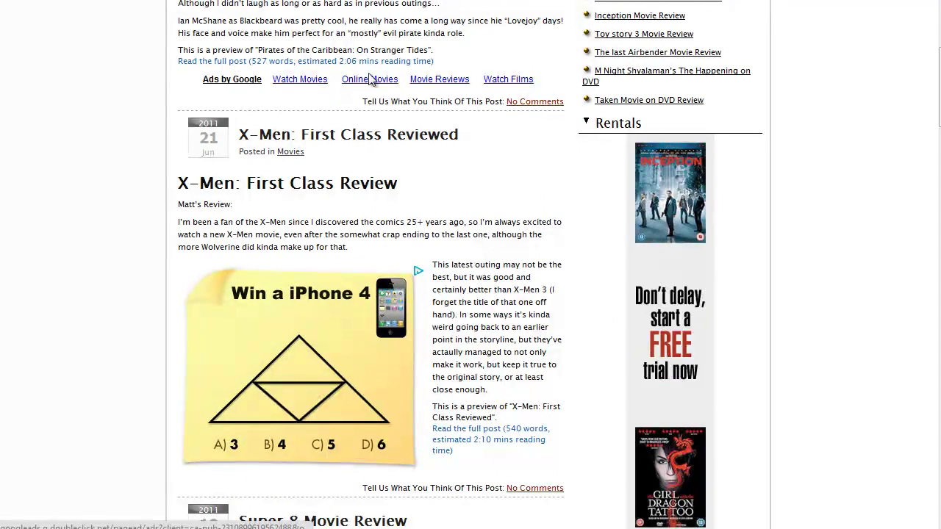
{"action": "scroll", "coordinate": [477, 71], "scroll_direction": "up", "scroll_amount": 4}
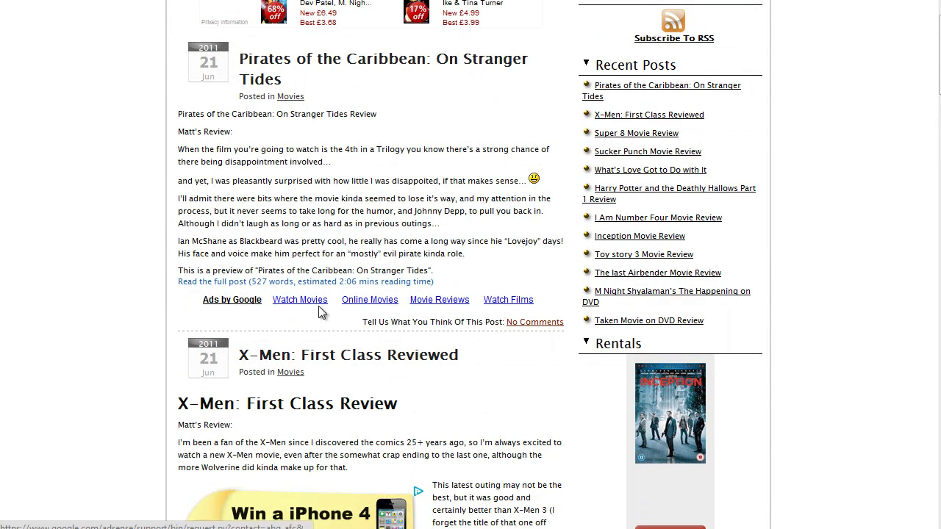
{"action": "scroll", "coordinate": [418, 219], "scroll_direction": "down", "scroll_amount": 4}
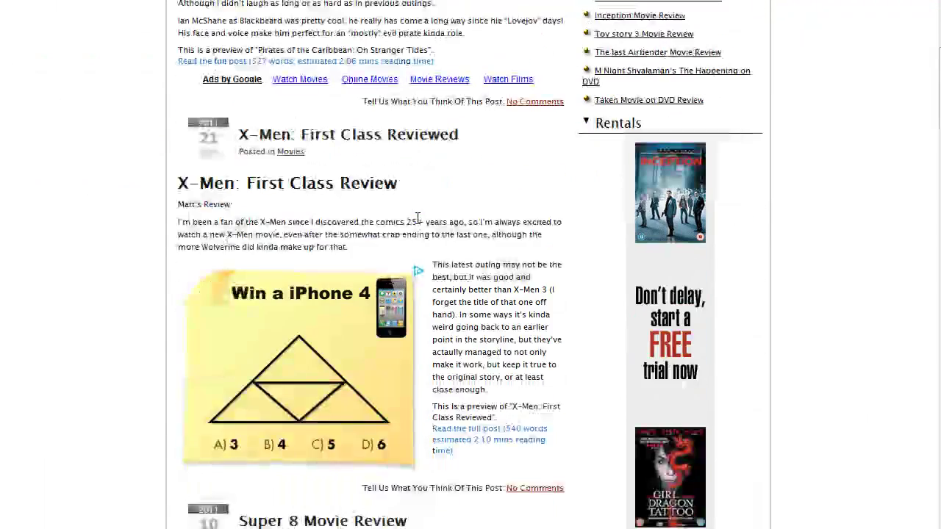
{"action": "scroll", "coordinate": [418, 218], "scroll_direction": "down", "scroll_amount": 1}
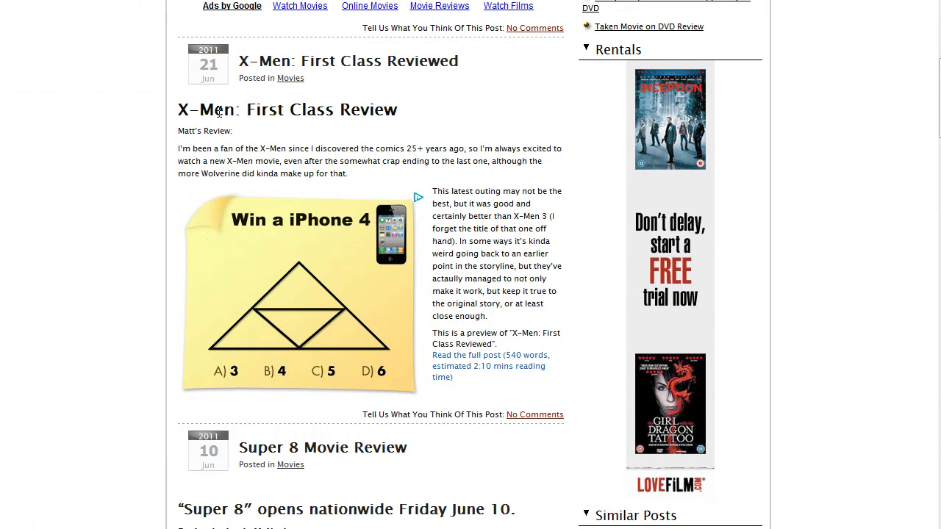
{"action": "scroll", "coordinate": [341, 162], "scroll_direction": "down", "scroll_amount": 3}
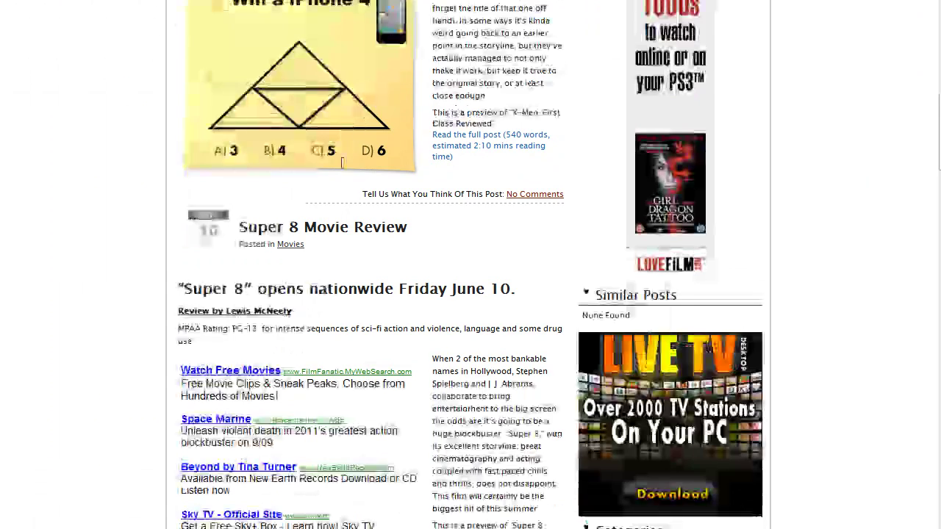
{"action": "scroll", "coordinate": [341, 162], "scroll_direction": "down", "scroll_amount": 2}
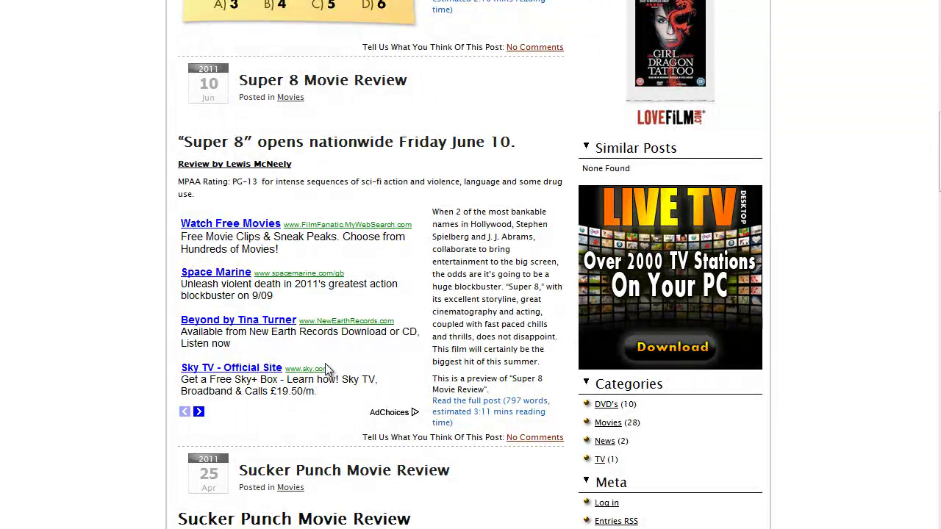
{"action": "scroll", "coordinate": [331, 222], "scroll_direction": "down", "scroll_amount": 7}
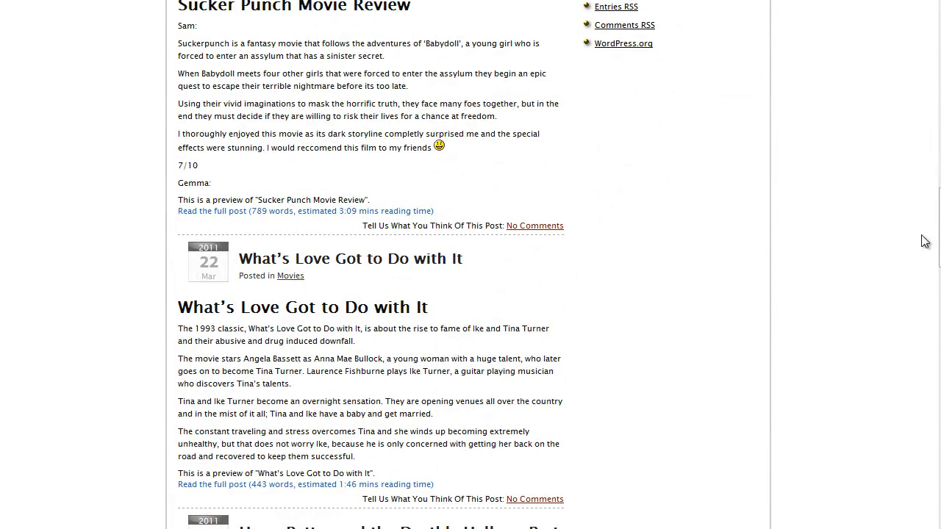
{"action": "left_click_drag", "start_coordinate": [937, 231], "coordinate": [938, 157]}
{"action": "scroll", "coordinate": [289, 347], "scroll_direction": "up", "scroll_amount": 5}
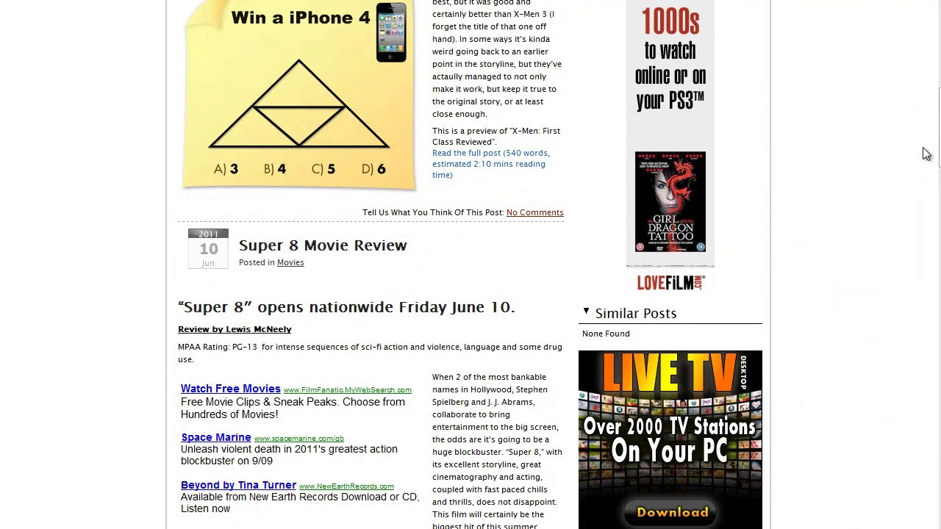
{"action": "left_click_drag", "start_coordinate": [938, 128], "coordinate": [939, 43]}
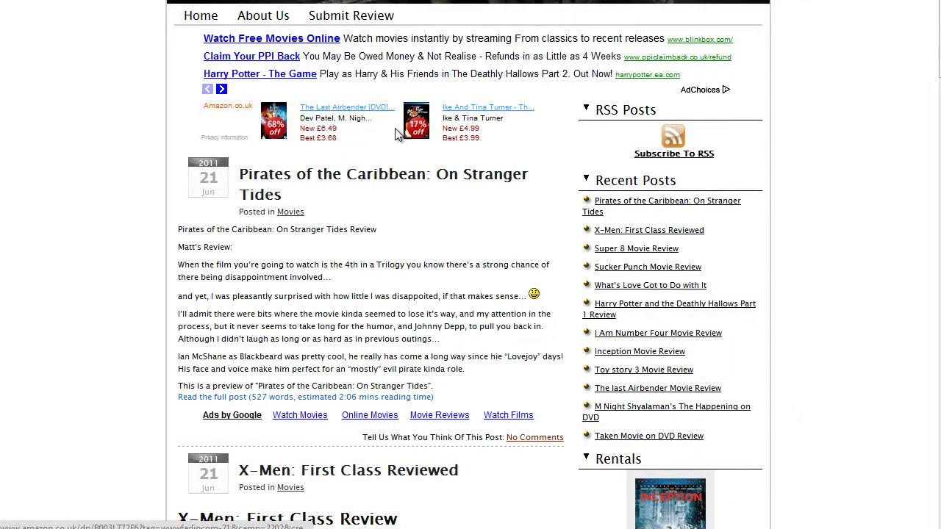
{"action": "scroll", "coordinate": [711, 311], "scroll_direction": "down", "scroll_amount": 1}
{"action": "scroll", "coordinate": [712, 316], "scroll_direction": "down", "scroll_amount": 3}
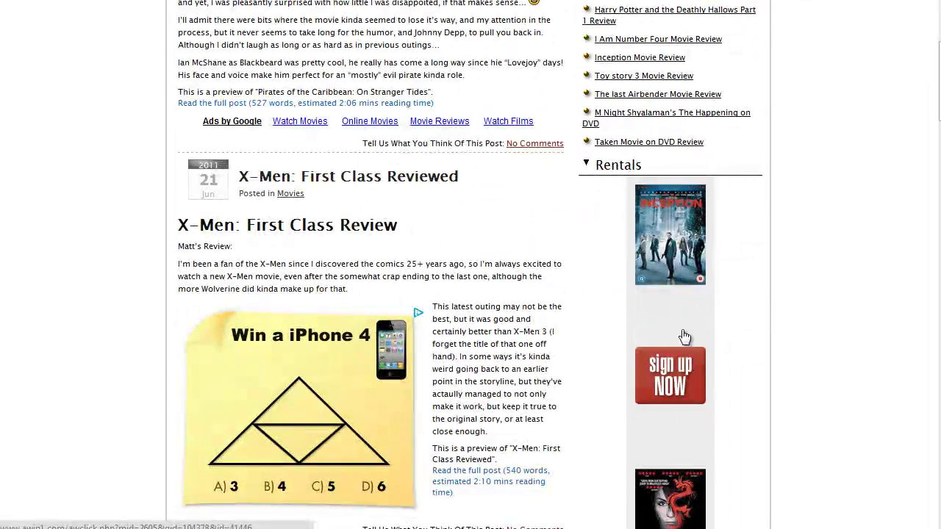
- Review the ads in the header and around the first two movie review previews on the blog's home page
{"action": "scroll", "coordinate": [552, 298], "scroll_direction": "up", "scroll_amount": 1}
{"action": "scroll", "coordinate": [546, 302], "scroll_direction": "up", "scroll_amount": 3}
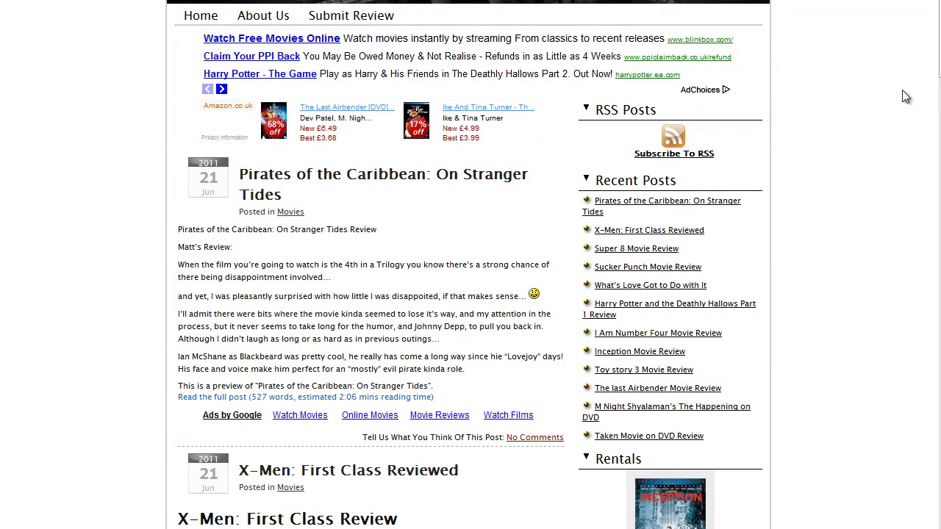
{"action": "scroll", "coordinate": [810, 164], "scroll_direction": "down", "scroll_amount": 1}
{"action": "scroll", "coordinate": [471, 265], "scroll_direction": "down", "scroll_amount": 5}
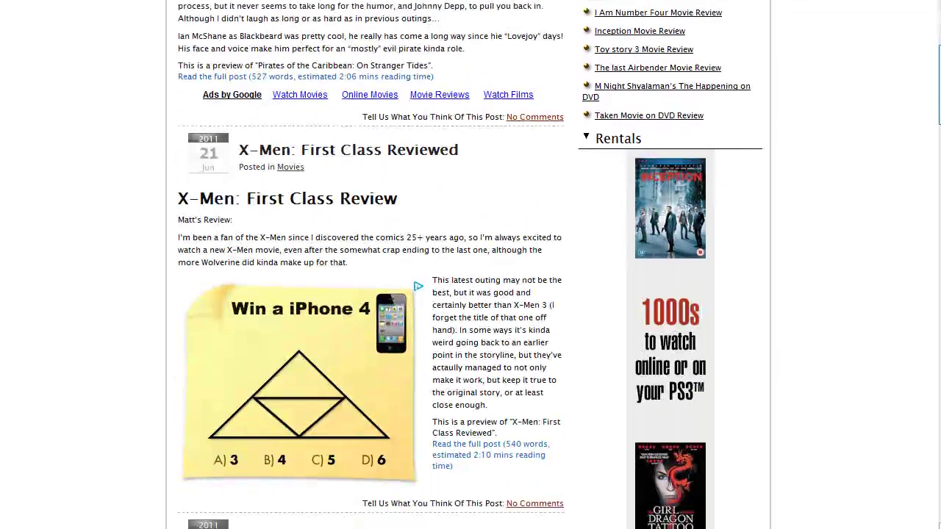
{"action": "scroll", "coordinate": [470, 264], "scroll_direction": "down", "scroll_amount": 5}
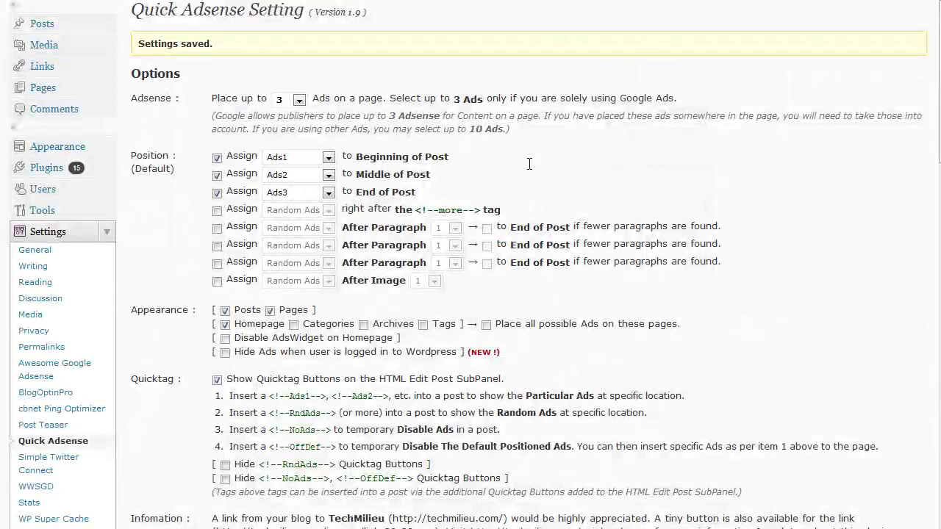
- Keep Homepage enabled and also enable Categories, Archives and Tags in the Quick Adsense Appearance options
{"action": "left_click", "coordinate": [225, 324]}
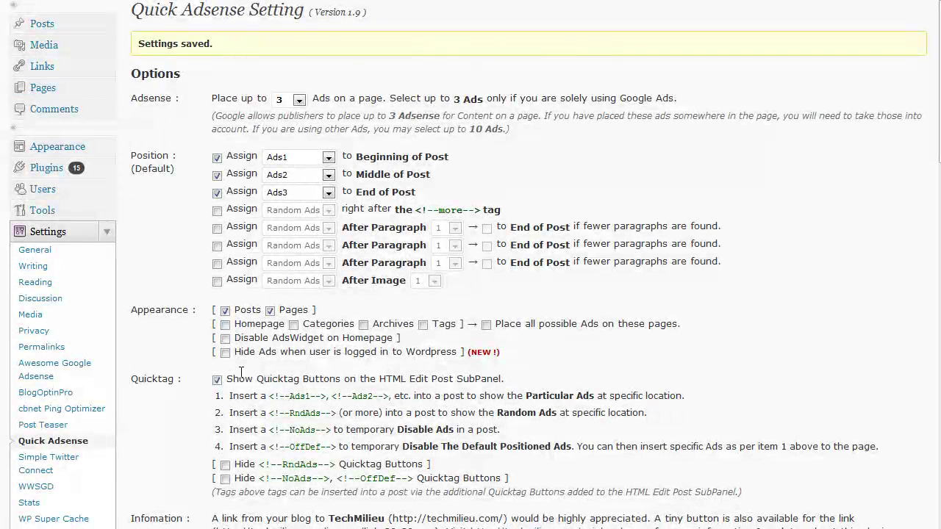
{"action": "left_click", "coordinate": [224, 324]}
{"action": "left_click", "coordinate": [294, 324]}
{"action": "left_click", "coordinate": [363, 324]}
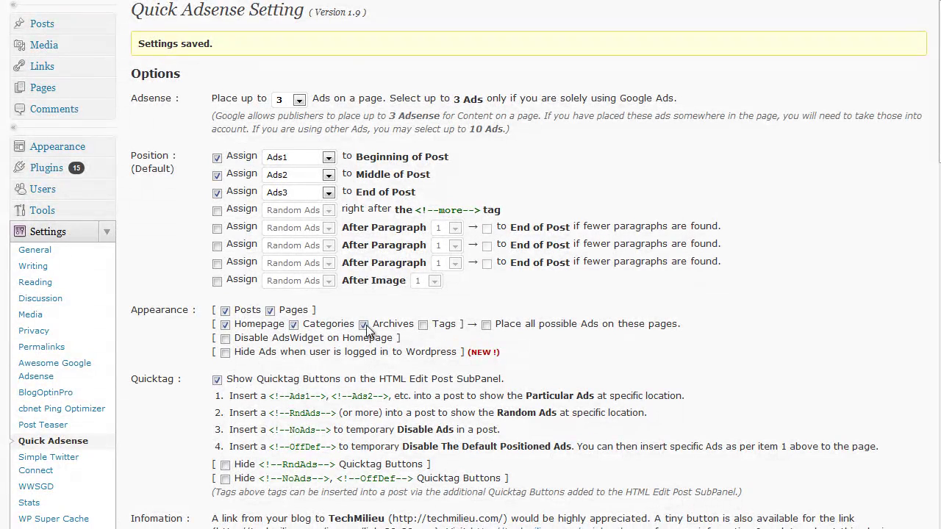
{"action": "left_click", "coordinate": [423, 325]}
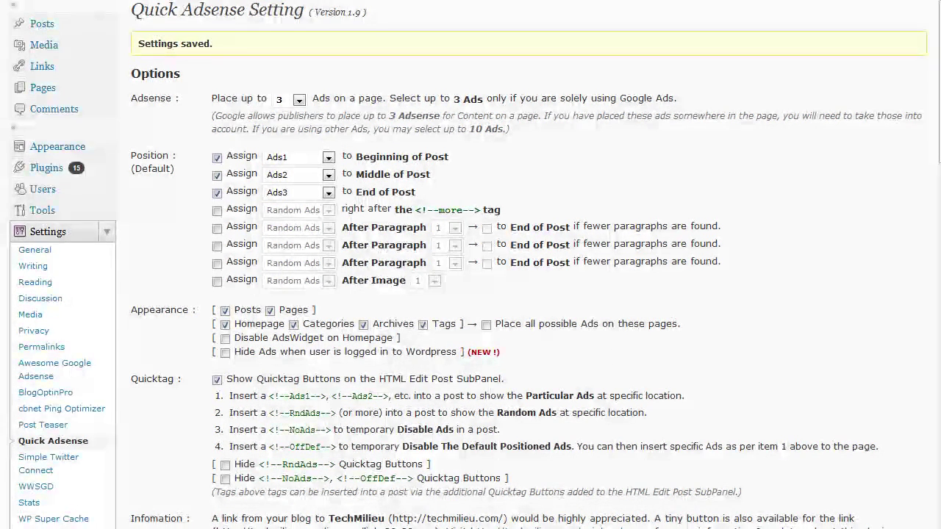
{"action": "left_click_drag", "start_coordinate": [321, 338], "coordinate": [252, 340]}
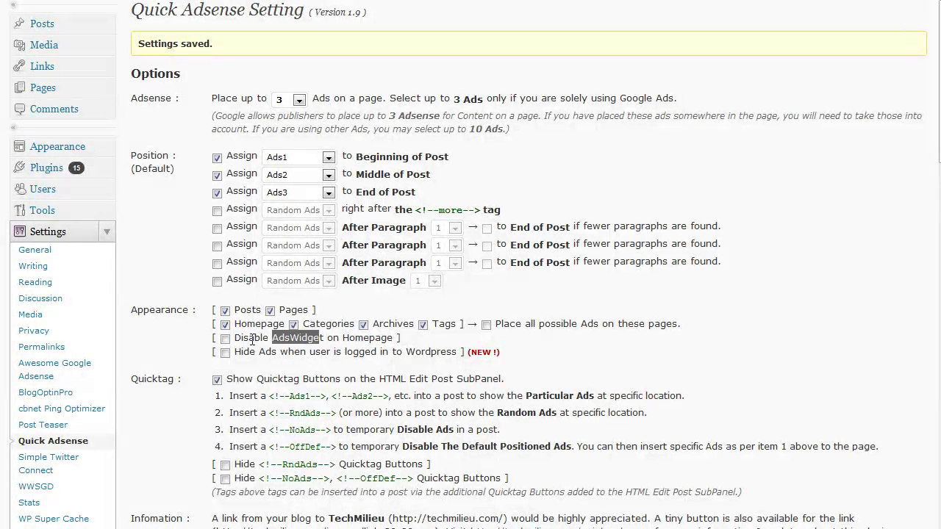
{"action": "left_click", "coordinate": [216, 380]}
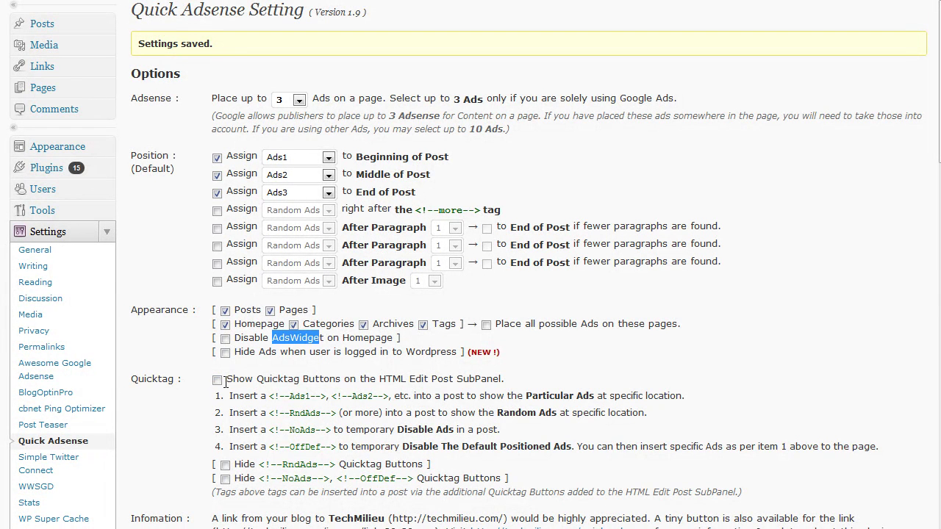
{"action": "left_click", "coordinate": [217, 381]}
{"action": "left_click", "coordinate": [217, 381]}
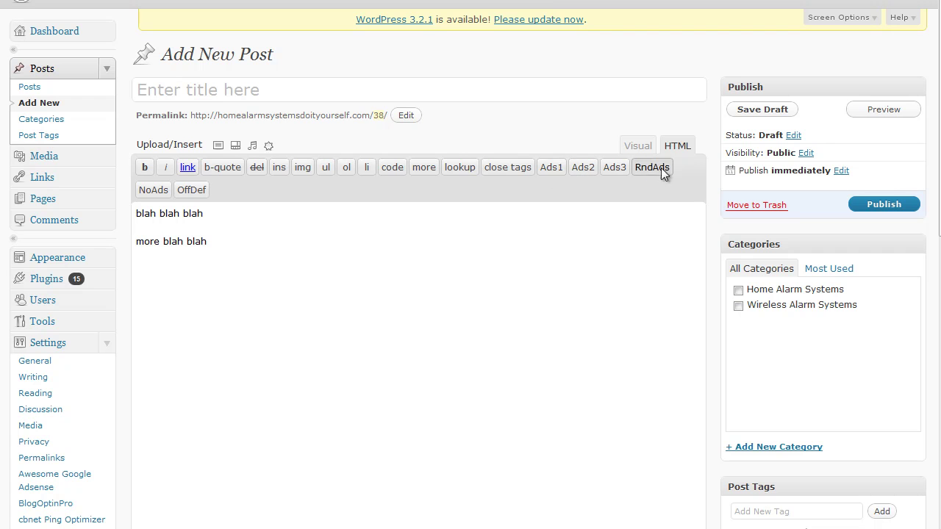
- Insert the Ads1 quicktag on the empty line between the two sample paragraphs in the new post's HTML view
{"action": "left_click", "coordinate": [635, 149]}
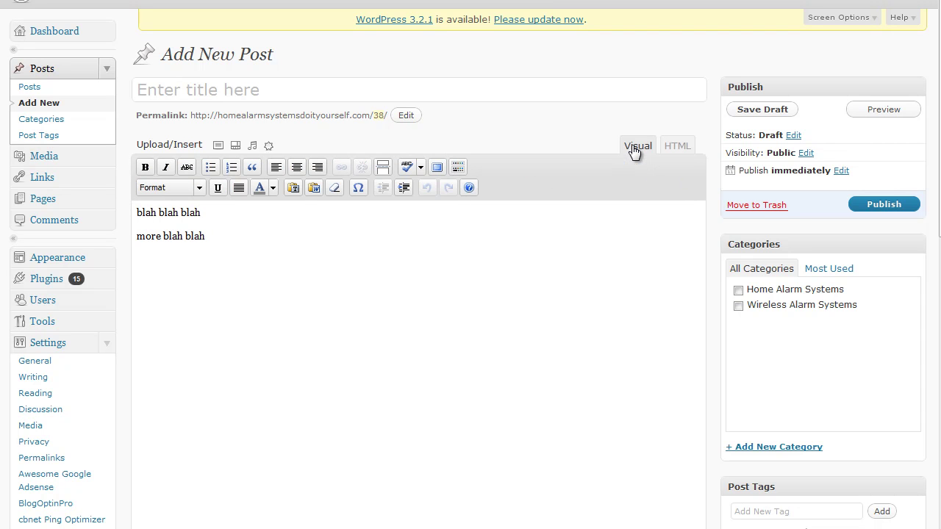
{"action": "left_click", "coordinate": [677, 147]}
{"action": "left_click", "coordinate": [159, 230]}
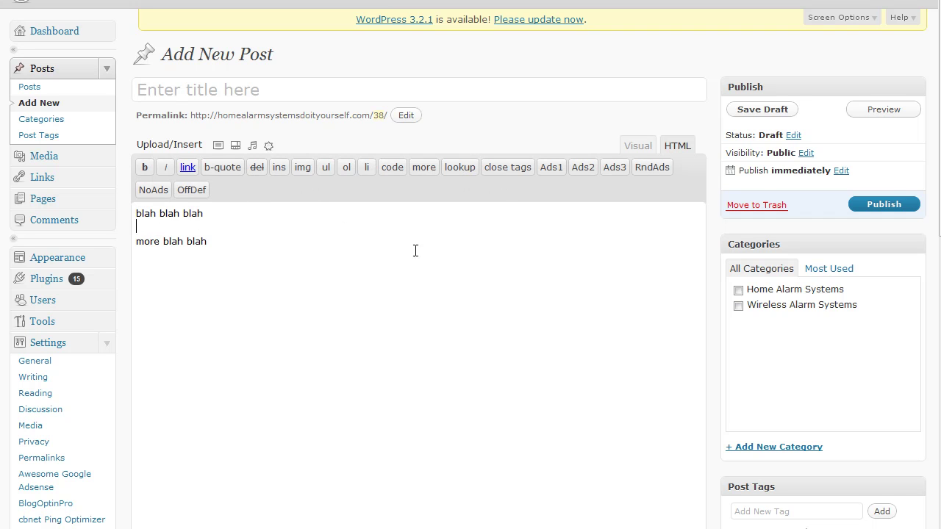
{"action": "left_click", "coordinate": [558, 167]}
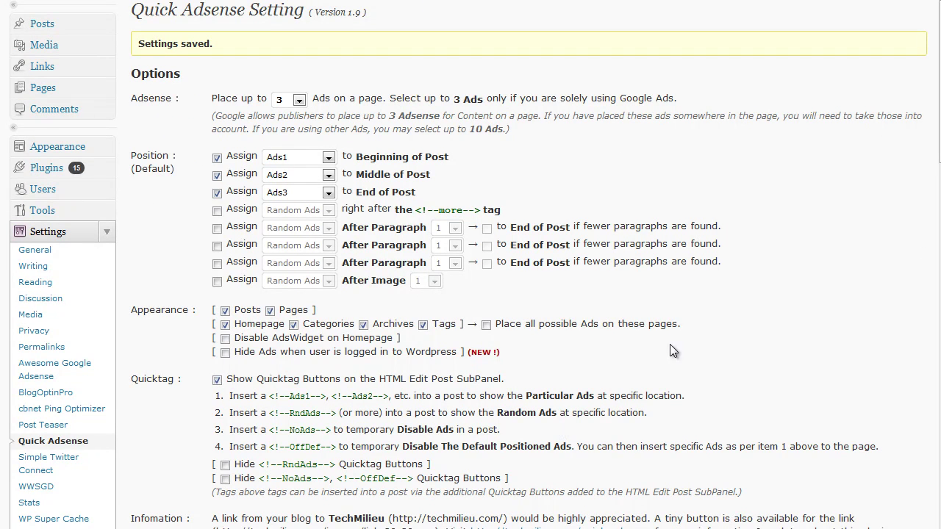
- Save the Quick Adsense settings
{"action": "scroll", "coordinate": [938, 264], "scroll_direction": "down", "scroll_amount": 12}
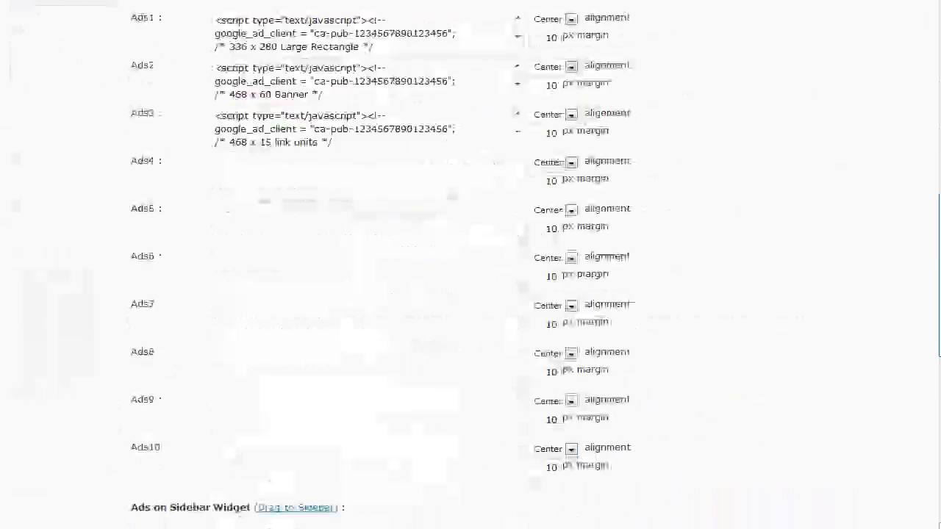
{"action": "left_click", "coordinate": [170, 474]}
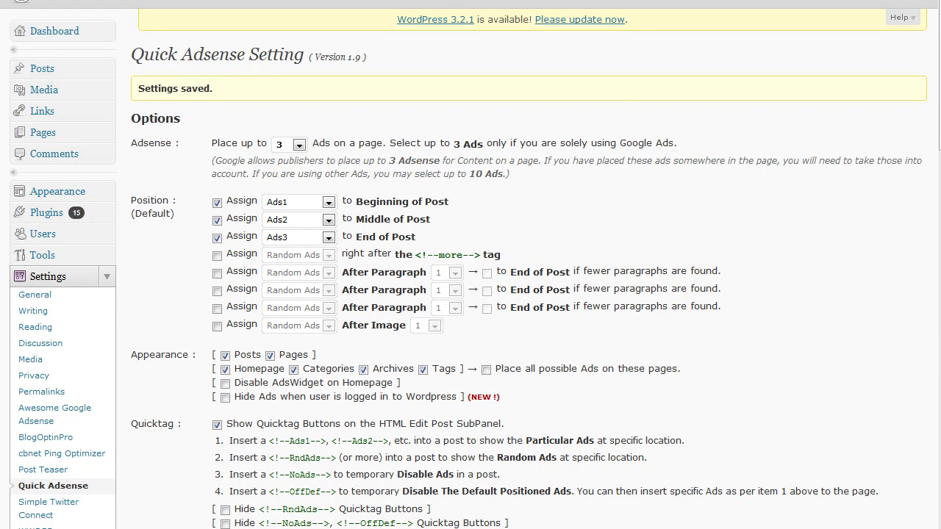
{"action": "scroll", "coordinate": [458, 297], "scroll_direction": "down", "scroll_amount": 1}
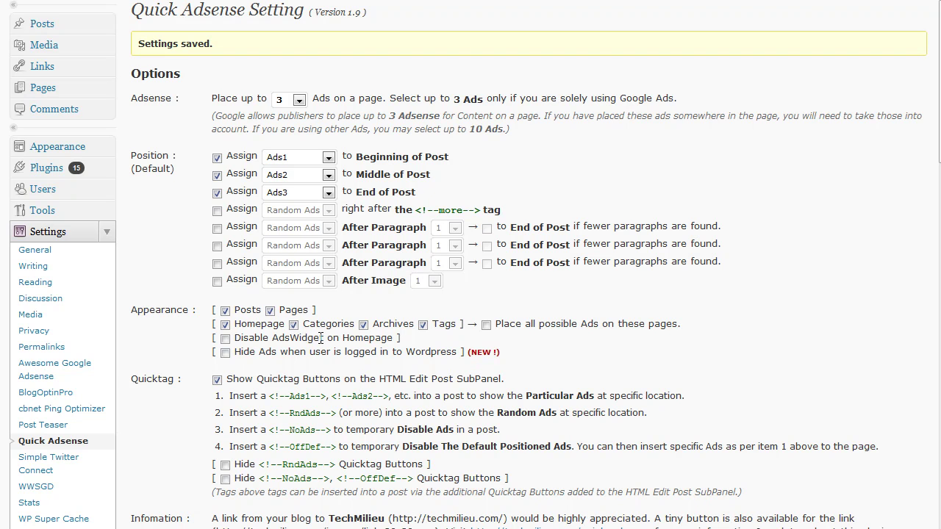
{"action": "left_click_drag", "start_coordinate": [322, 338], "coordinate": [271, 338]}
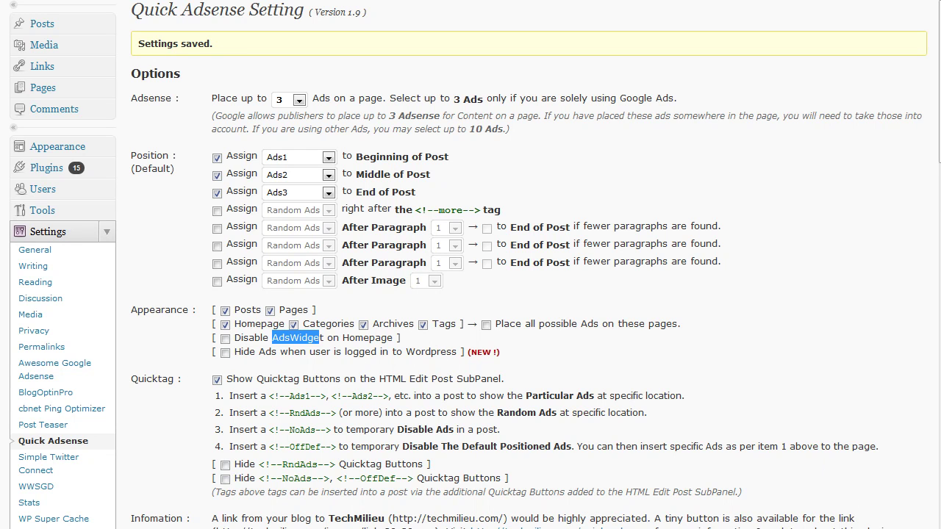
{"action": "scroll", "coordinate": [710, 223], "scroll_direction": "up", "scroll_amount": 1}
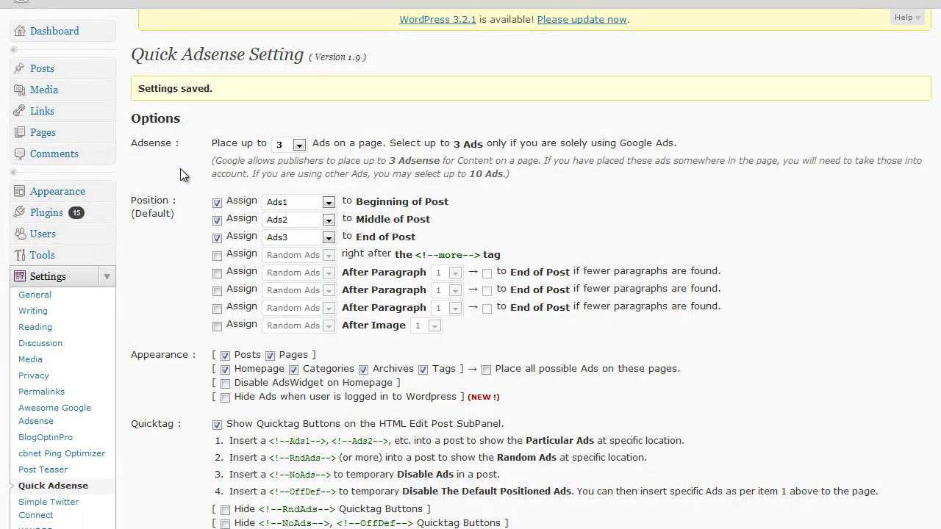
- Activate the BlogTactics Vintage 1.0 theme from the installed themes
{"action": "left_click", "coordinate": [109, 192]}
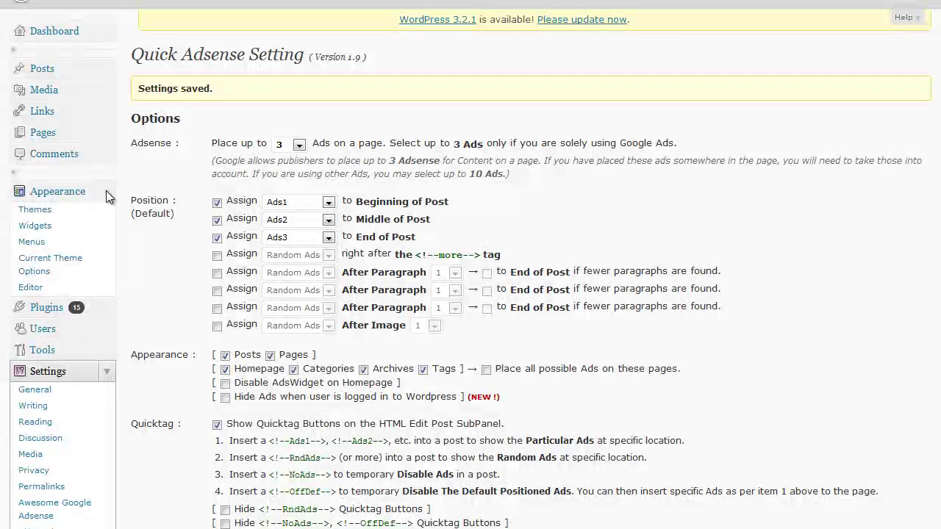
{"action": "left_click", "coordinate": [55, 213]}
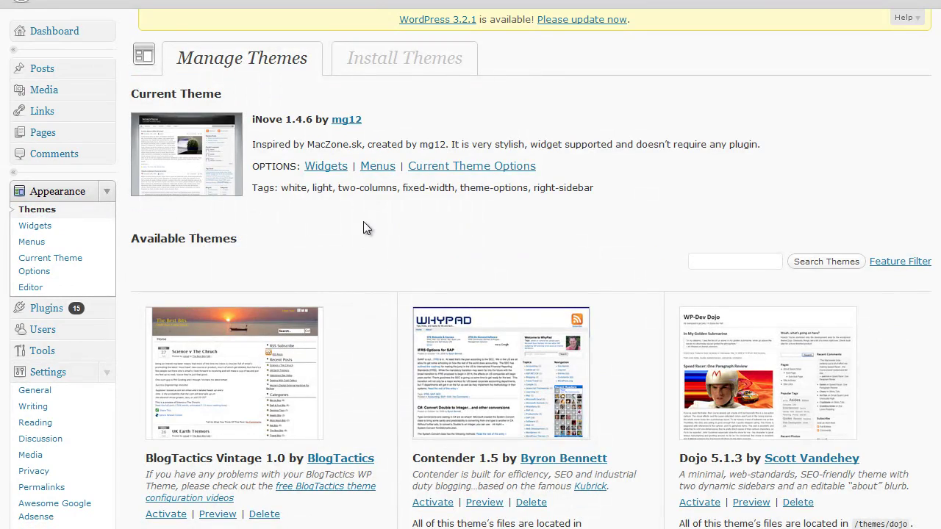
{"action": "scroll", "coordinate": [346, 272], "scroll_direction": "down", "scroll_amount": 4}
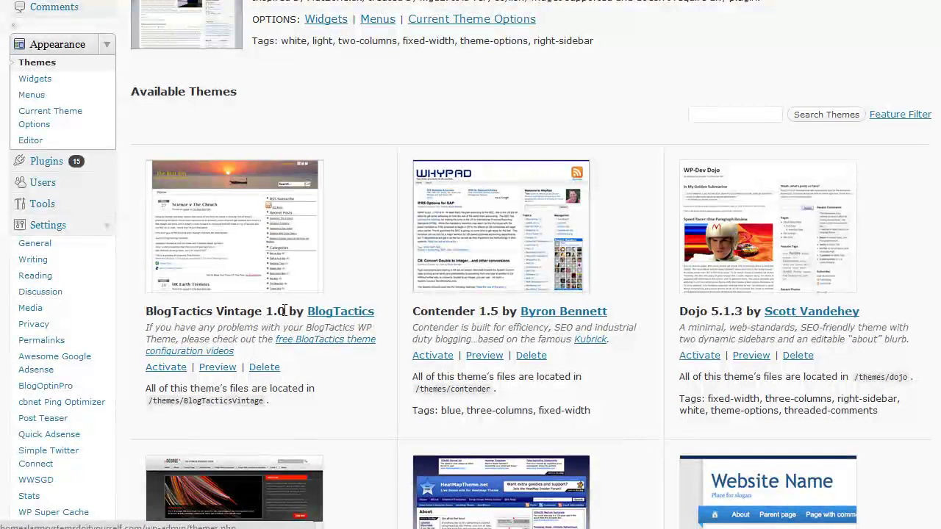
{"action": "left_click", "coordinate": [163, 368]}
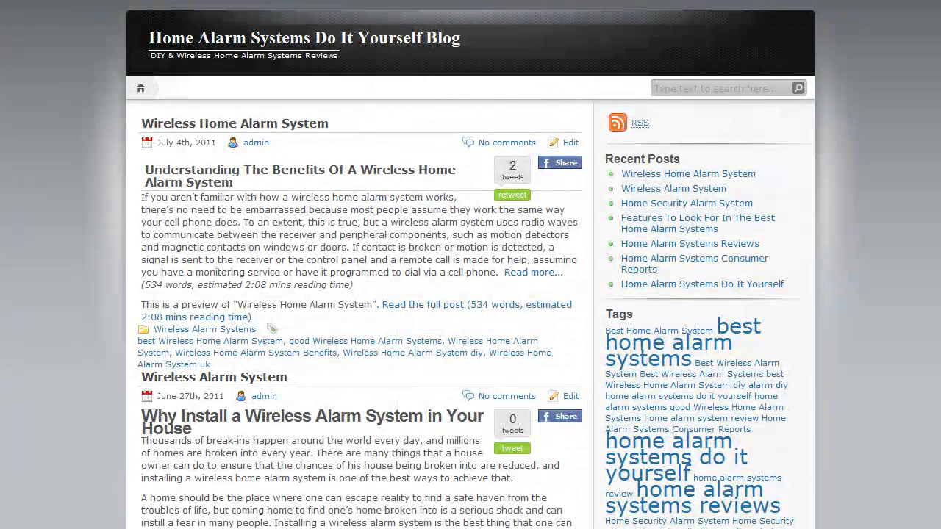
- Reload the Home Alarm Systems blog and check the ad placement in its first post under the activated theme
{"action": "key", "text": "F5"}
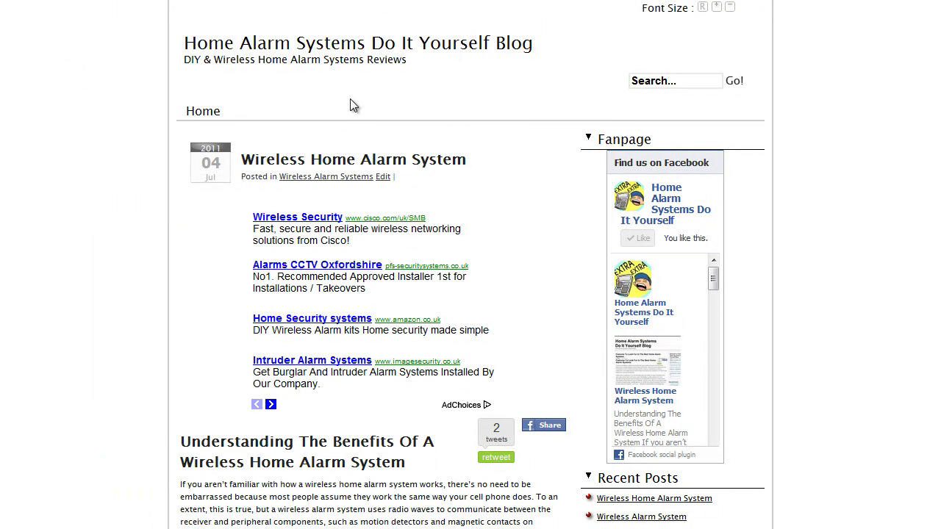
{"action": "left_click", "coordinate": [364, 0]}
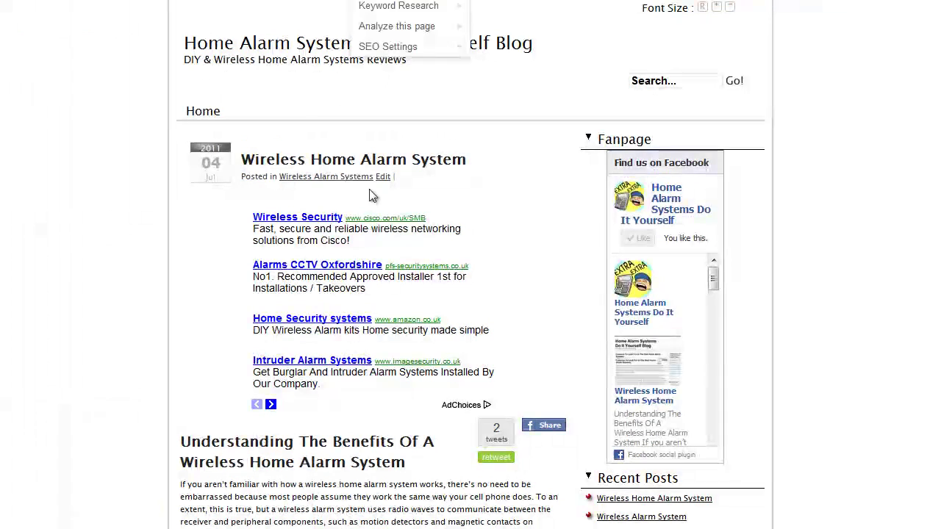
{"action": "left_click", "coordinate": [279, 256]}
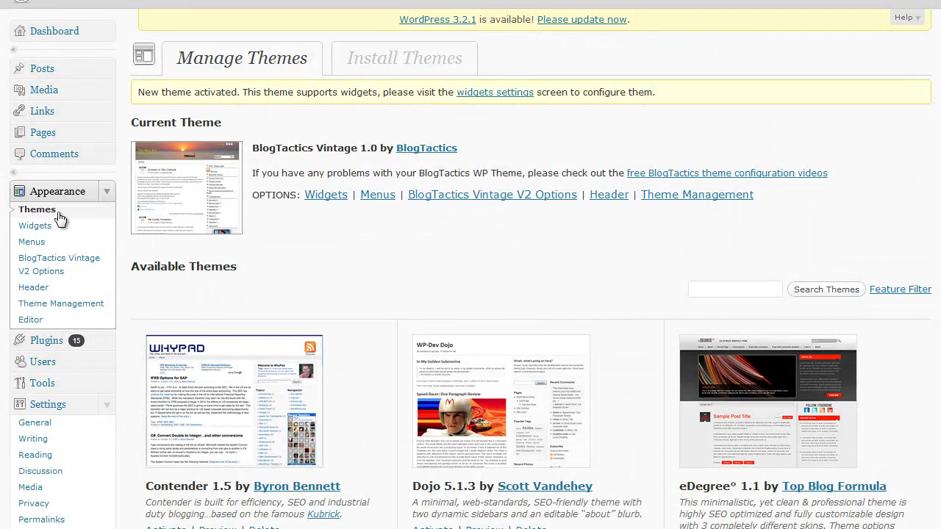
- Look through the installed WordPress themes, including HeatMap Adsense, iNove and SEO Basics
{"action": "left_click", "coordinate": [58, 219]}
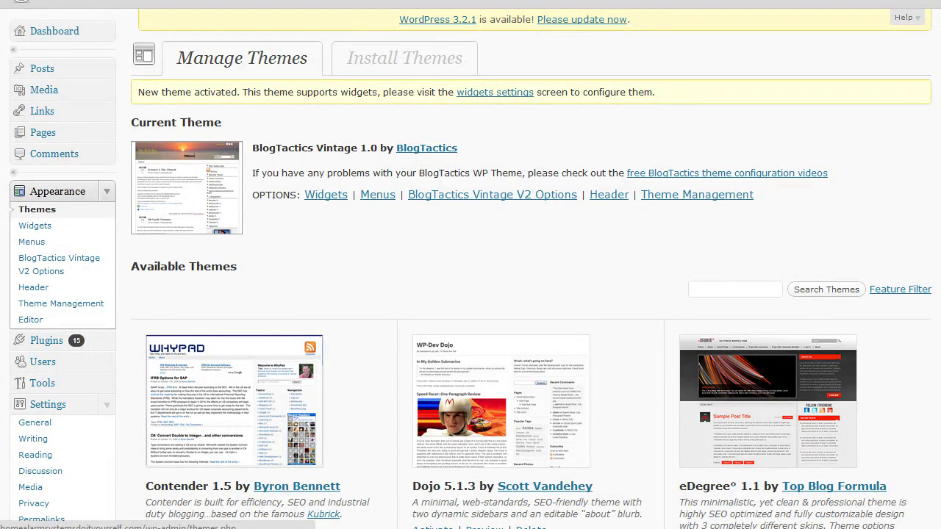
{"action": "scroll", "coordinate": [935, 187], "scroll_direction": "down", "scroll_amount": 5}
{"action": "scroll", "coordinate": [935, 188], "scroll_direction": "down", "scroll_amount": 5}
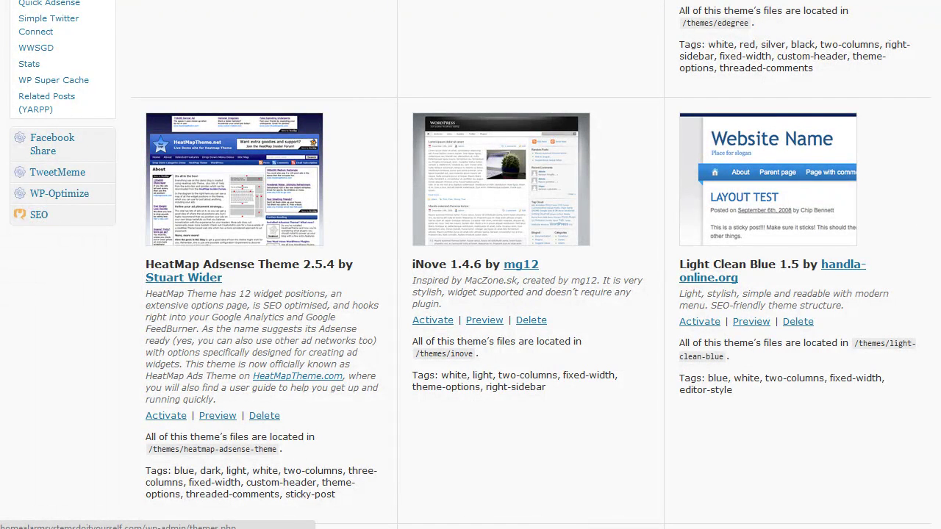
{"action": "scroll", "coordinate": [470, 264], "scroll_direction": "down", "scroll_amount": 5}
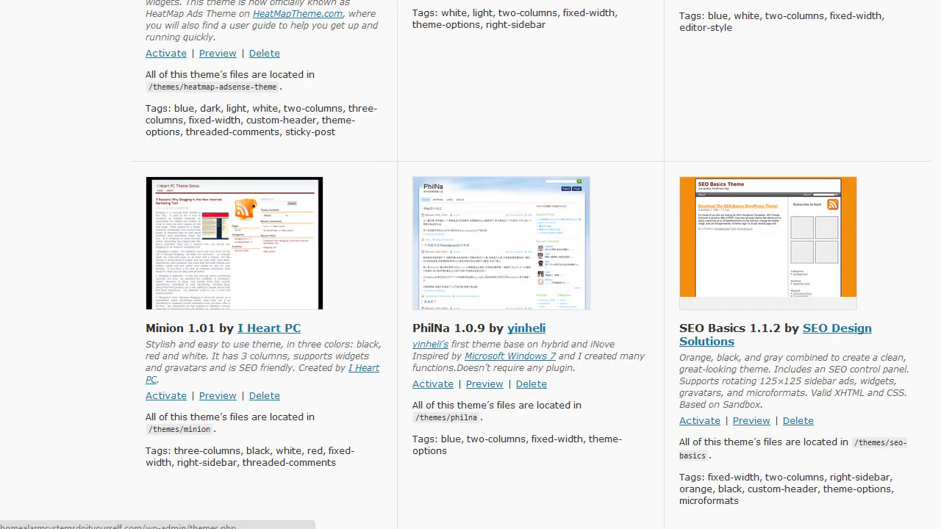
{"action": "scroll", "coordinate": [471, 265], "scroll_direction": "up", "scroll_amount": 1}
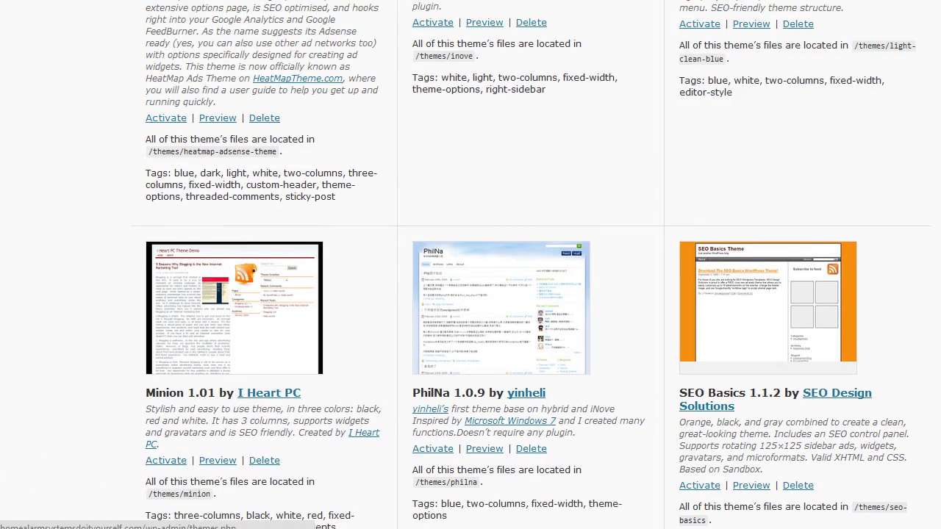
{"action": "scroll", "coordinate": [471, 265], "scroll_direction": "up", "scroll_amount": 10}
{"action": "scroll", "coordinate": [399, 13], "scroll_direction": "up", "scroll_amount": 3}
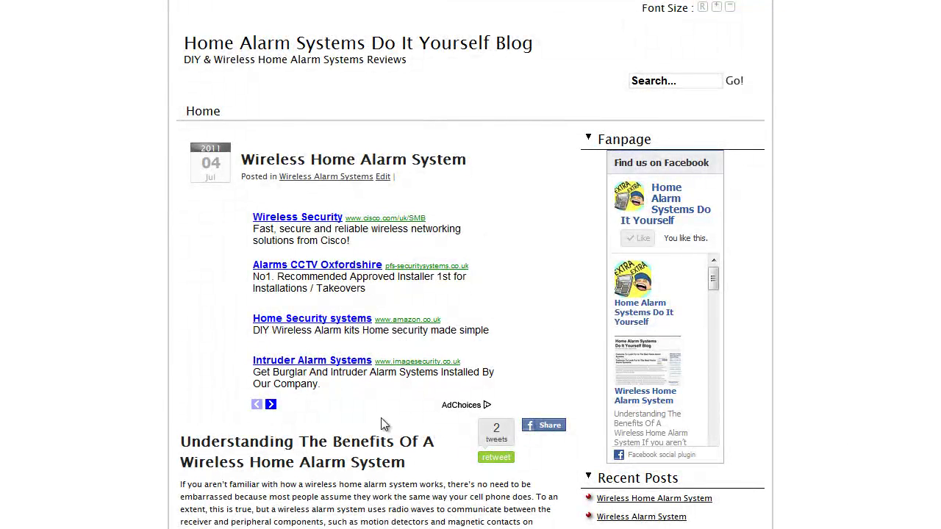
- Open the Quick Adsense settings and disable the Beginning of Post ad position
{"action": "scroll", "coordinate": [287, 461], "scroll_direction": "down", "scroll_amount": 2}
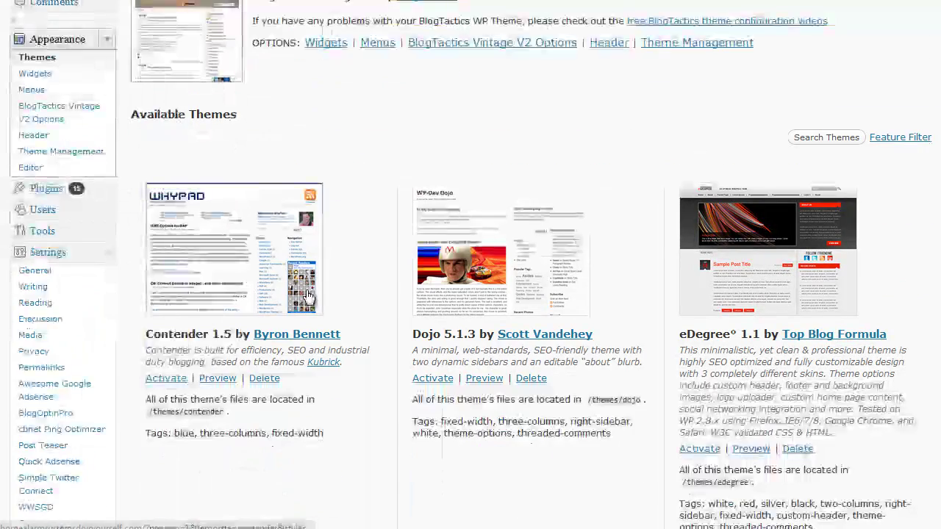
{"action": "scroll", "coordinate": [158, 412], "scroll_direction": "down", "scroll_amount": 3}
{"action": "left_click", "coordinate": [70, 316]}
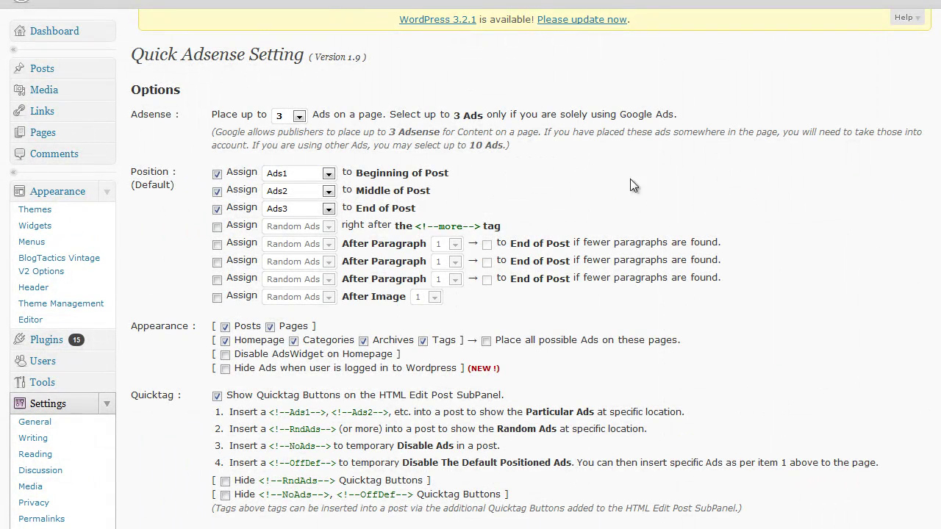
{"action": "left_click", "coordinate": [218, 175]}
- Try assigning Ads1 right after the <!--more--> tag and switch that position off again
{"action": "left_click", "coordinate": [217, 228]}
{"action": "left_click", "coordinate": [328, 227]}
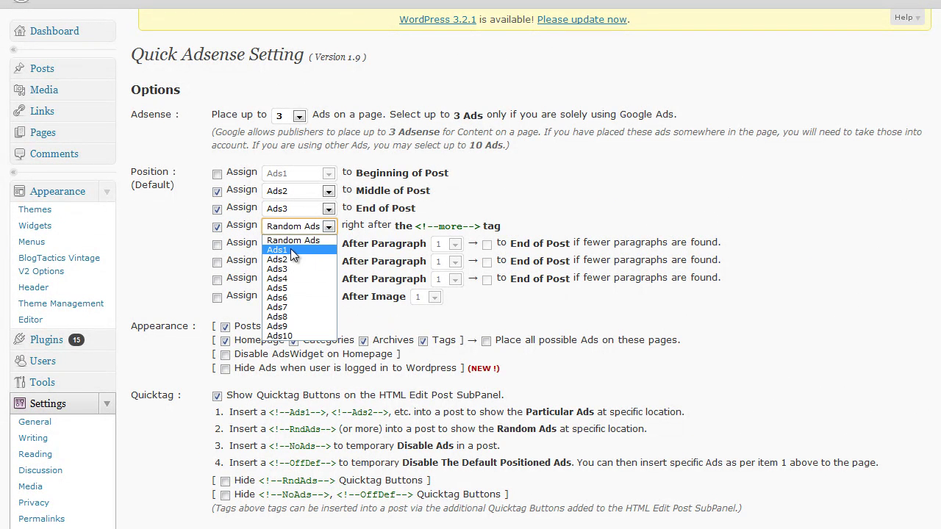
{"action": "left_click", "coordinate": [294, 251]}
{"action": "left_click", "coordinate": [216, 228]}
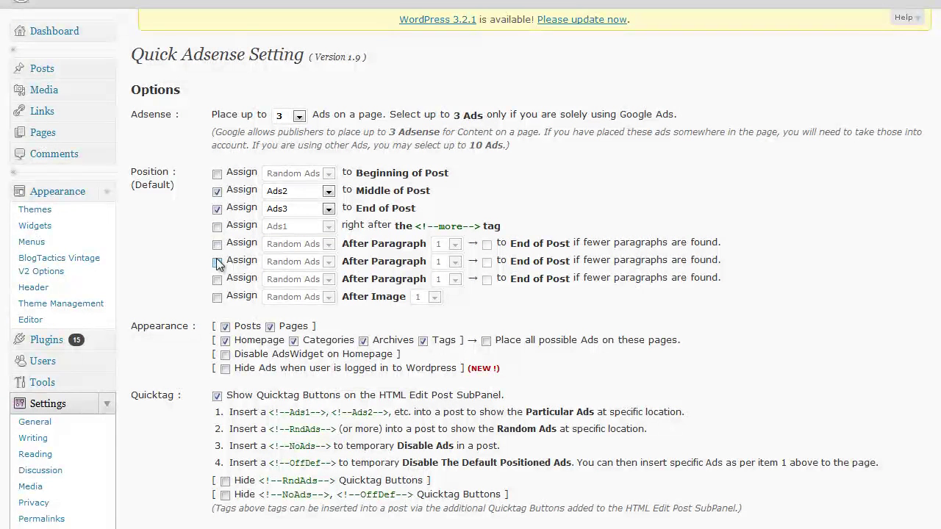
- Enable the first After Paragraph ad position and assign Ads1 to it, keeping paragraph 1
{"action": "left_click", "coordinate": [217, 245]}
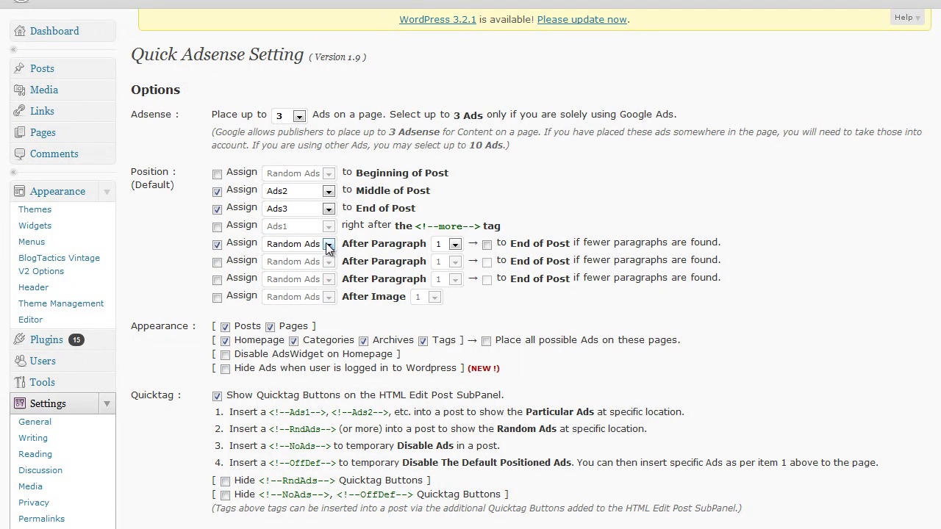
{"action": "left_click", "coordinate": [309, 244]}
{"action": "left_click", "coordinate": [293, 268]}
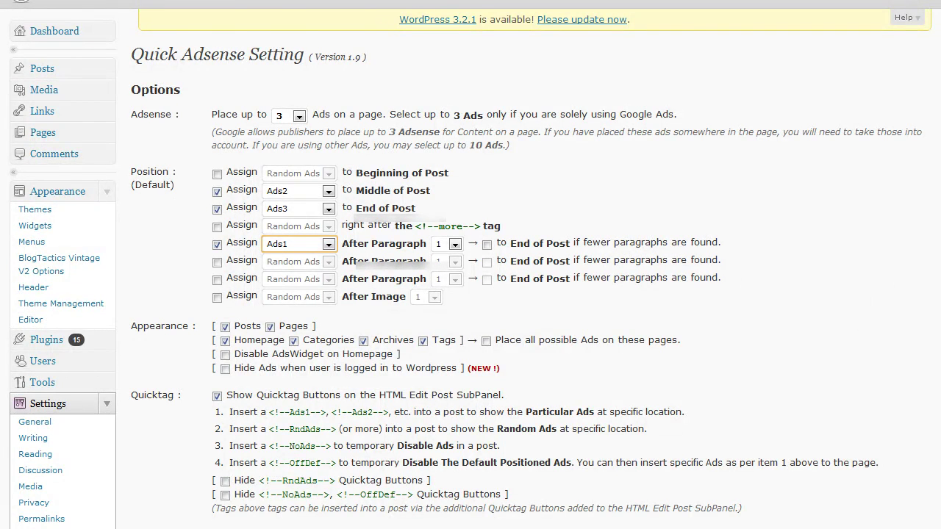
- Set the Ads1 ad code's alignment to Left and save the Quick Adsense settings
{"action": "scroll", "coordinate": [662, 250], "scroll_direction": "down", "scroll_amount": 7}
{"action": "left_click", "coordinate": [572, 206]}
{"action": "left_click", "coordinate": [544, 218]}
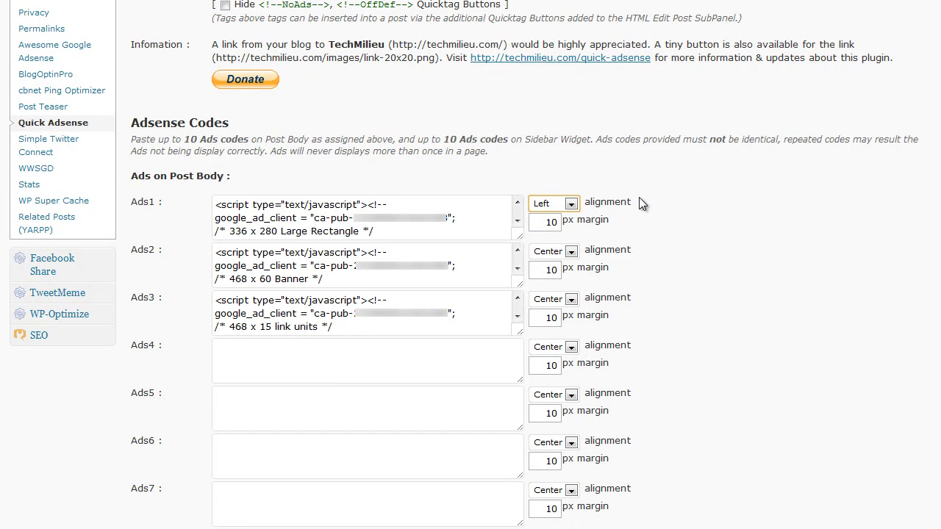
{"action": "scroll", "coordinate": [470, 265], "scroll_direction": "down", "scroll_amount": 7}
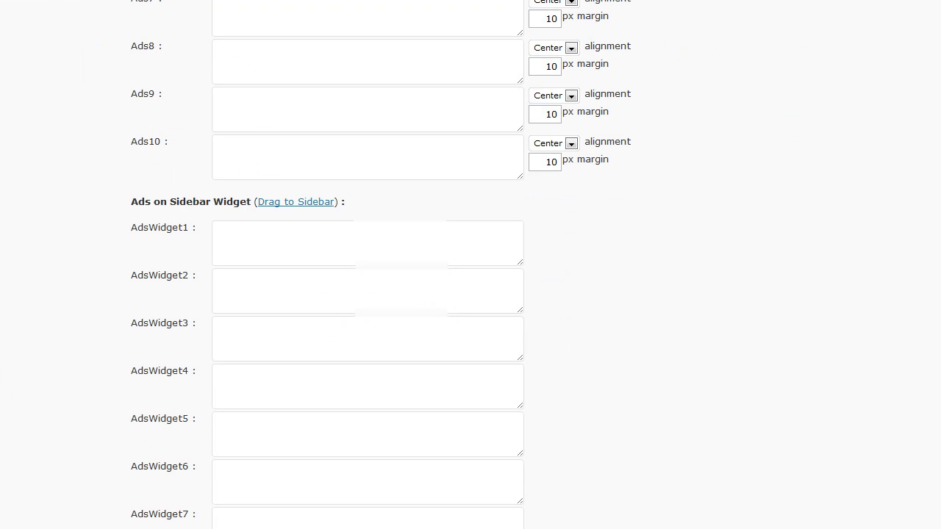
{"action": "scroll", "coordinate": [529, 460], "scroll_direction": "down", "scroll_amount": 4}
{"action": "left_click", "coordinate": [198, 475]}
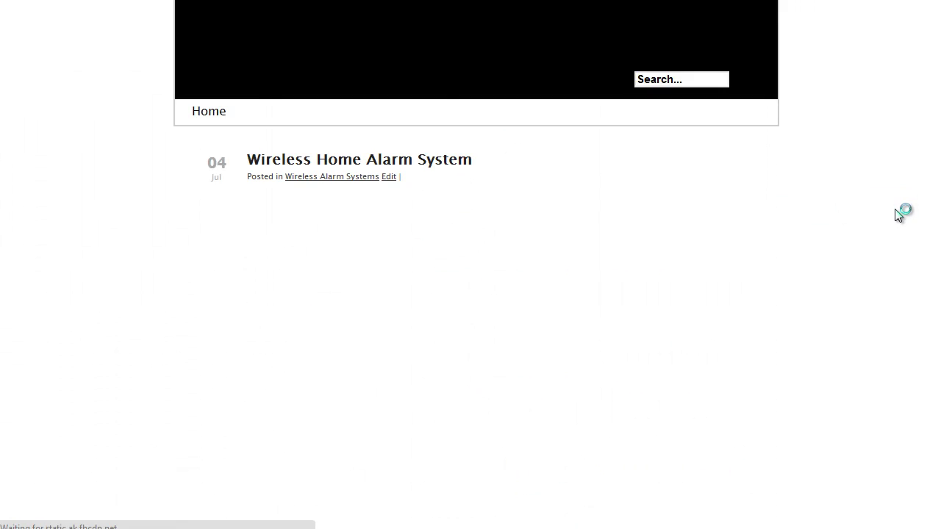
- Look through the home alarm blog's front page to check where ads appear in the post previews
{"action": "scroll", "coordinate": [475, 266], "scroll_direction": "down", "scroll_amount": 5}
{"action": "scroll", "coordinate": [465, 266], "scroll_direction": "down", "scroll_amount": 2}
{"action": "scroll", "coordinate": [465, 266], "scroll_direction": "up", "scroll_amount": 4}
{"action": "scroll", "coordinate": [466, 267], "scroll_direction": "down", "scroll_amount": 1}
{"action": "scroll", "coordinate": [336, 294], "scroll_direction": "down", "scroll_amount": 5}
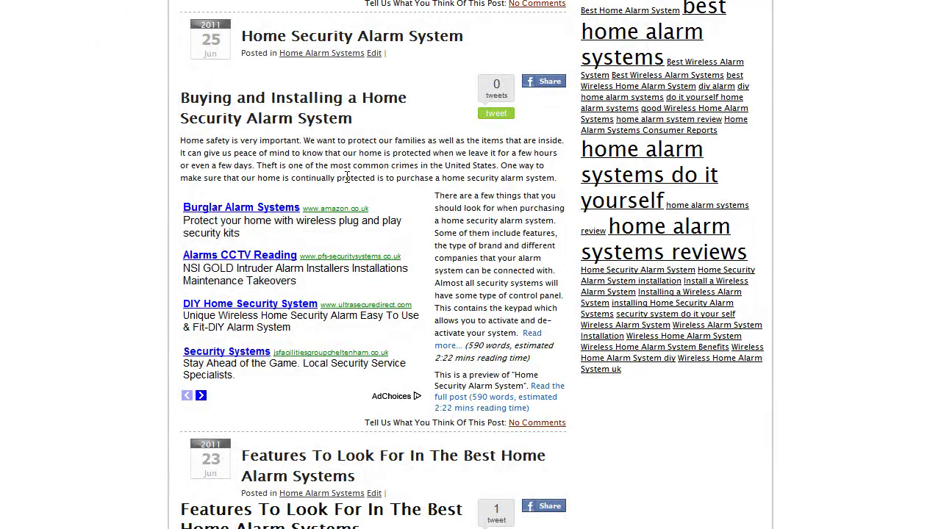
{"action": "scroll", "coordinate": [272, 181], "scroll_direction": "down", "scroll_amount": 2}
{"action": "scroll", "coordinate": [272, 147], "scroll_direction": "up", "scroll_amount": 9}
{"action": "scroll", "coordinate": [282, 156], "scroll_direction": "down", "scroll_amount": 2}
{"action": "scroll", "coordinate": [281, 165], "scroll_direction": "down", "scroll_amount": 3}
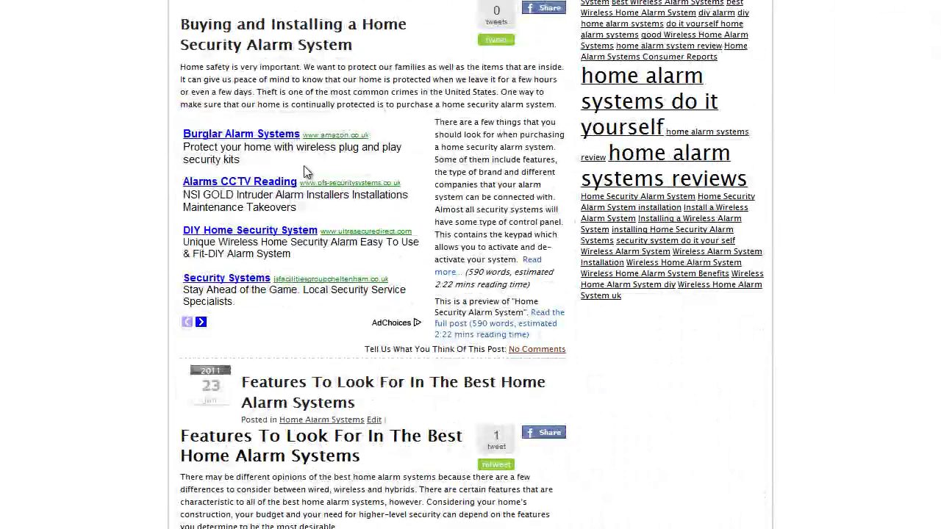
- Switch to the Cinem.Com blog and examine the ad placement around its movie review posts
{"action": "scroll", "coordinate": [307, 172], "scroll_direction": "up", "scroll_amount": 10}
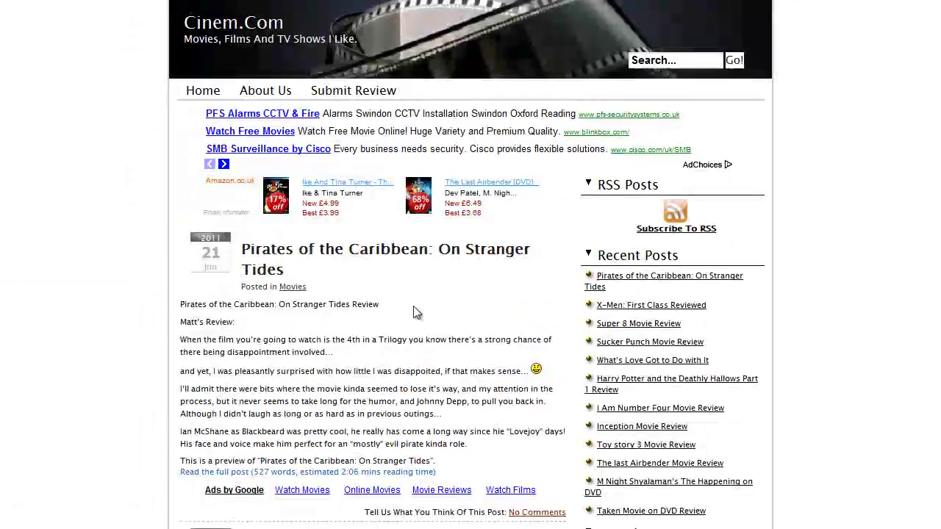
{"action": "scroll", "coordinate": [412, 313], "scroll_direction": "down", "scroll_amount": 3}
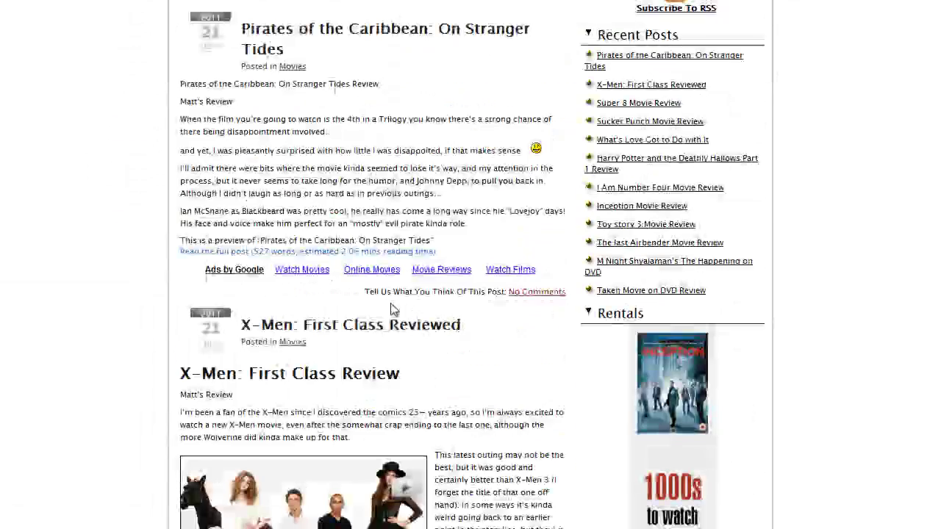
{"action": "scroll", "coordinate": [450, 344], "scroll_direction": "down", "scroll_amount": 8}
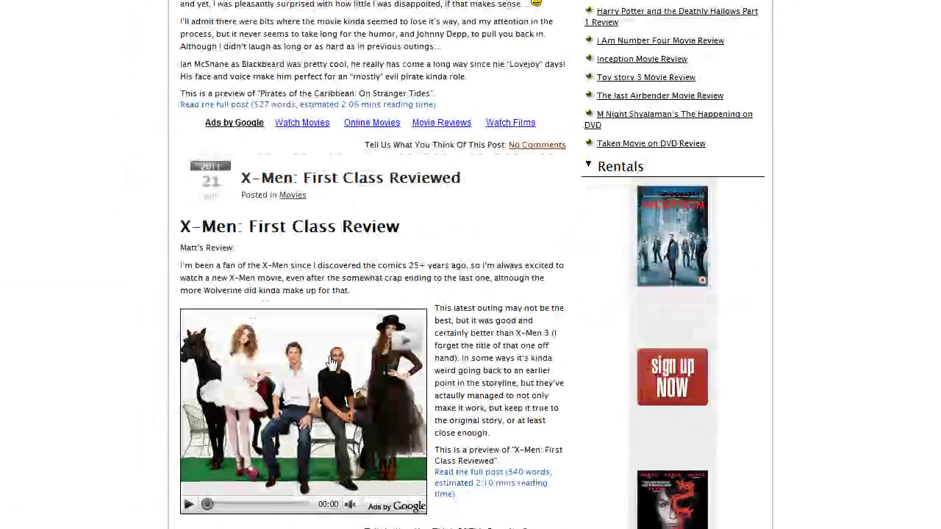
- Return to the home alarm blog and review its front page posts for ad positions
{"action": "scroll", "coordinate": [353, 383], "scroll_direction": "up", "scroll_amount": 10}
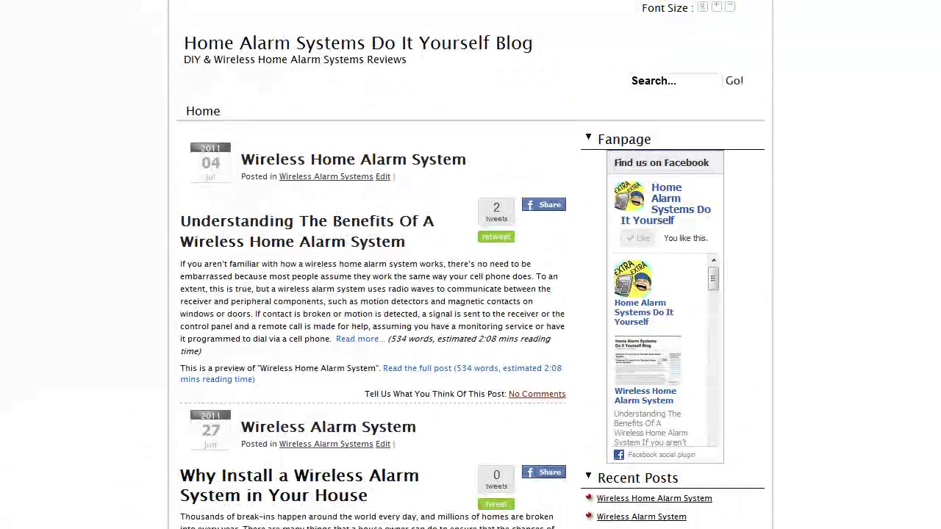
{"action": "scroll", "coordinate": [417, 173], "scroll_direction": "down", "scroll_amount": 4}
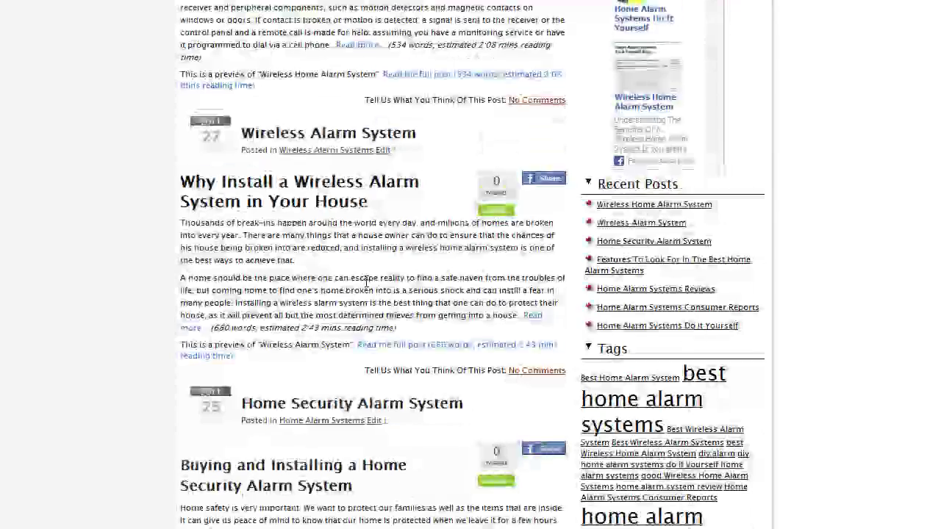
{"action": "scroll", "coordinate": [602, 168], "scroll_direction": "up", "scroll_amount": 4}
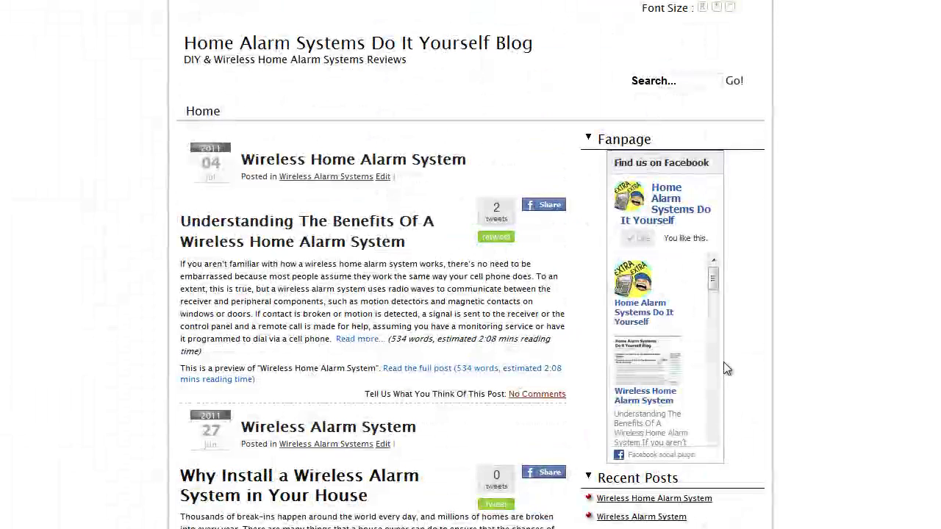
{"action": "scroll", "coordinate": [499, 198], "scroll_direction": "down", "scroll_amount": 10}
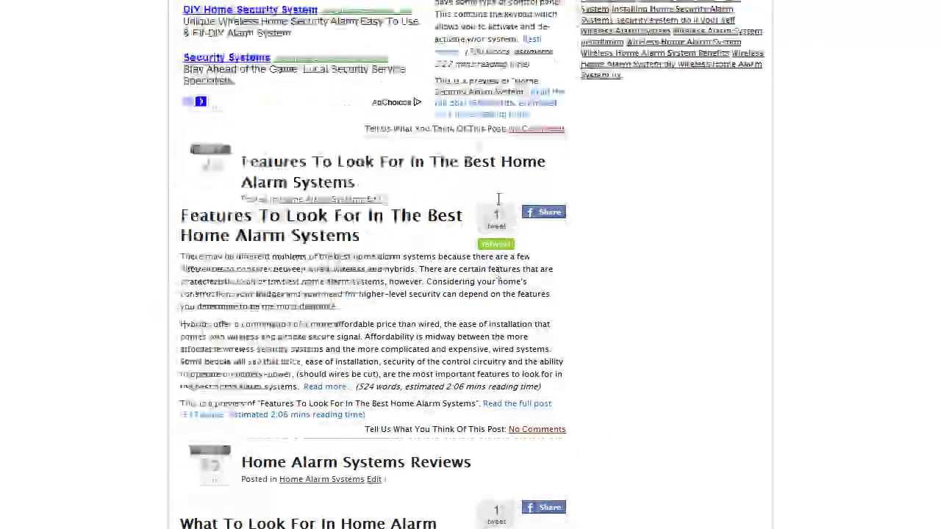
{"action": "scroll", "coordinate": [499, 198], "scroll_direction": "up", "scroll_amount": 10}
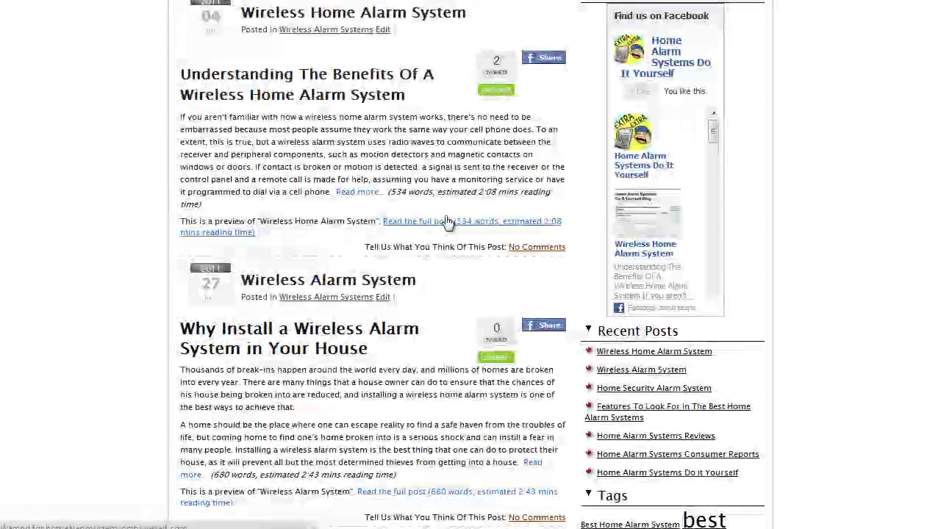
- Open the full Wireless Home Alarm System post and examine the ads after the first paragraph, mid-post and at the end
{"action": "scroll", "coordinate": [410, 361], "scroll_direction": "down", "scroll_amount": 2}
{"action": "scroll", "coordinate": [409, 361], "scroll_direction": "down", "scroll_amount": 3}
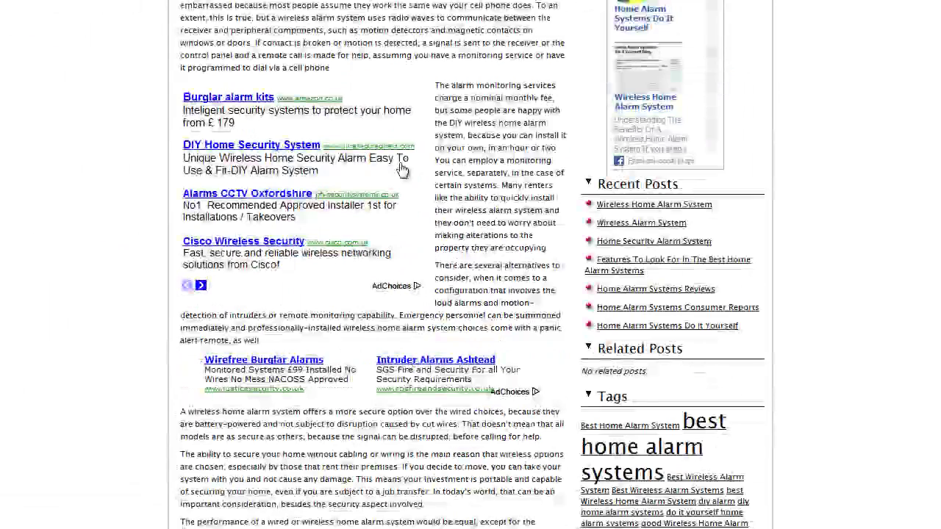
{"action": "scroll", "coordinate": [378, 202], "scroll_direction": "up", "scroll_amount": 3}
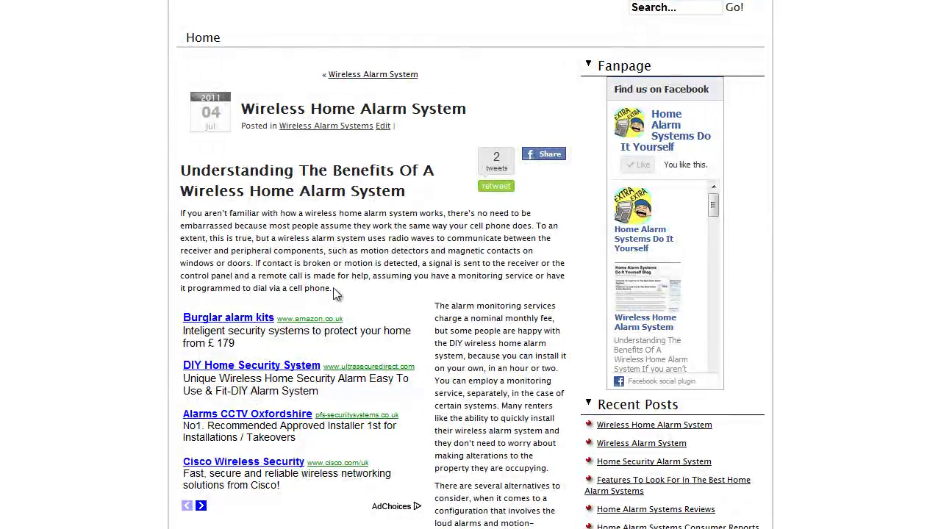
{"action": "scroll", "coordinate": [294, 263], "scroll_direction": "down", "scroll_amount": 3}
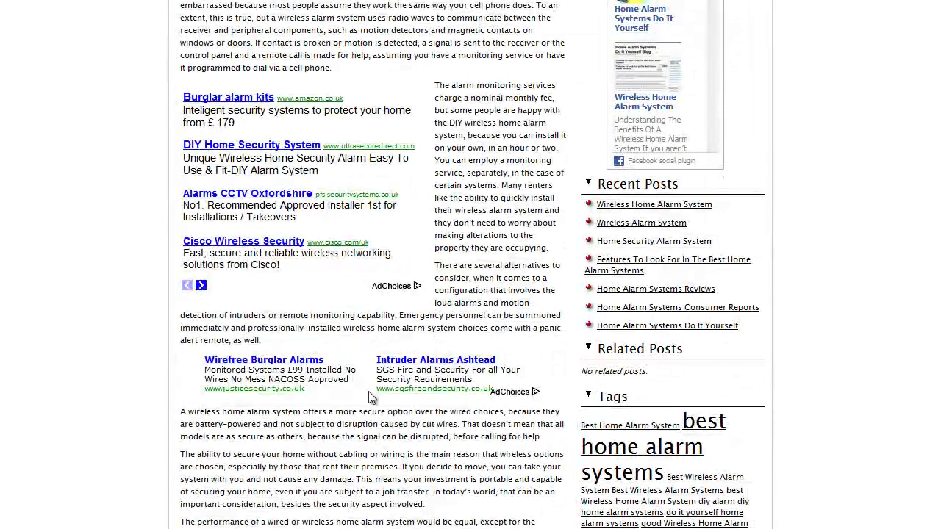
{"action": "scroll", "coordinate": [397, 395], "scroll_direction": "down", "scroll_amount": 6}
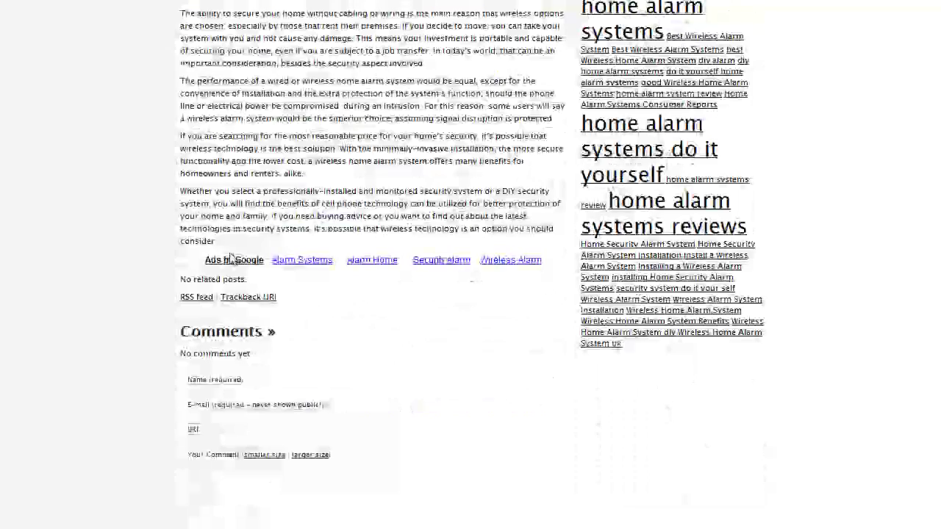
{"action": "scroll", "coordinate": [294, 111], "scroll_direction": "up", "scroll_amount": 1}
{"action": "scroll", "coordinate": [295, 110], "scroll_direction": "up", "scroll_amount": 2}
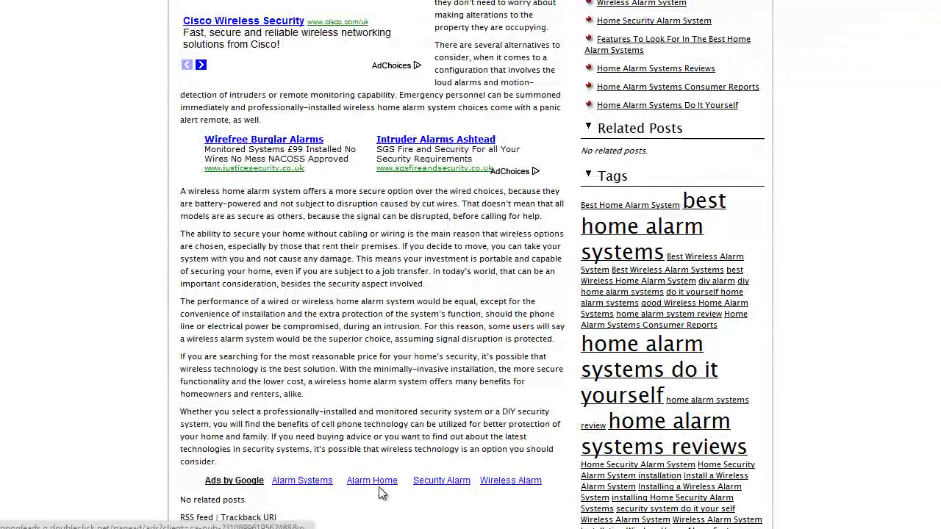
{"action": "scroll", "coordinate": [442, 409], "scroll_direction": "up", "scroll_amount": 7}
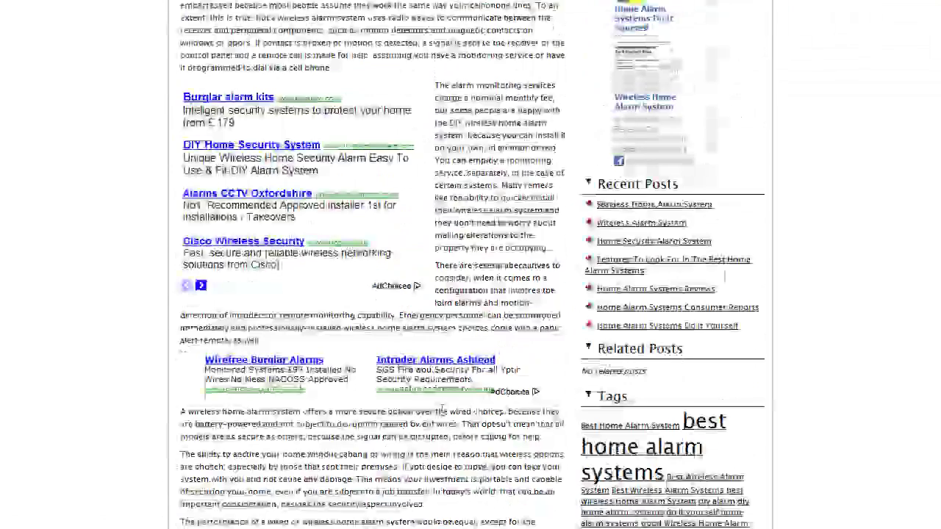
{"action": "scroll", "coordinate": [462, 383], "scroll_direction": "down", "scroll_amount": 3}
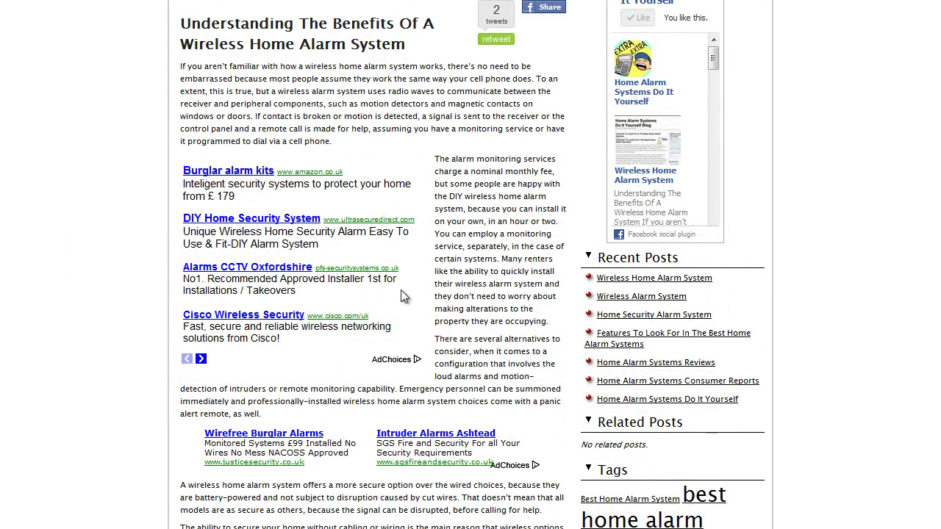
{"action": "scroll", "coordinate": [489, 331], "scroll_direction": "down", "scroll_amount": 2}
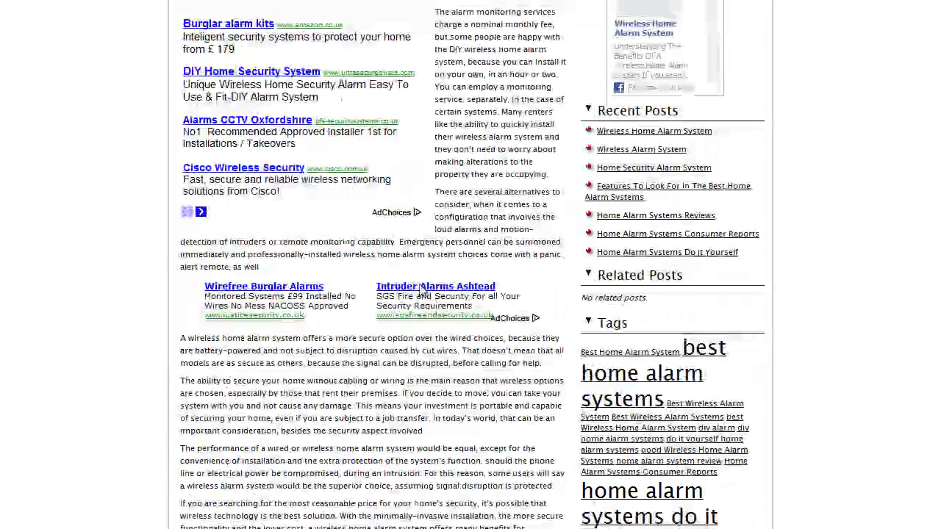
{"action": "scroll", "coordinate": [409, 352], "scroll_direction": "down", "scroll_amount": 1}
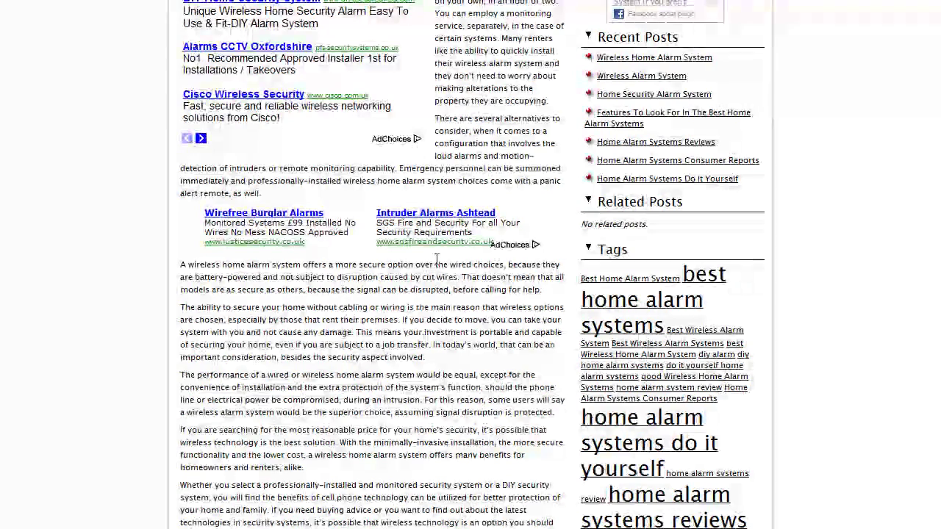
{"action": "scroll", "coordinate": [439, 230], "scroll_direction": "up", "scroll_amount": 5}
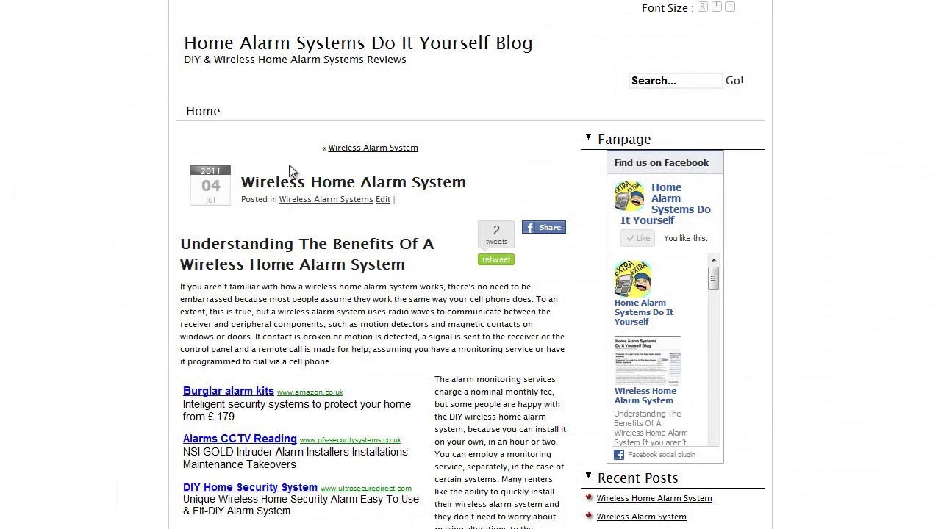
- Go back to the blog's home page and open the 17 July Wireless Home Alarm Systems post
{"action": "left_click", "coordinate": [301, 184]}
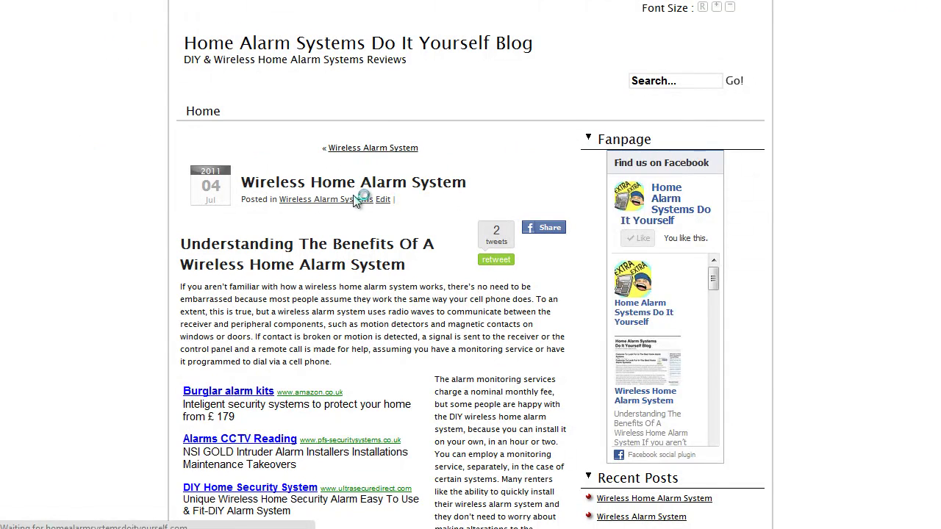
{"action": "left_click", "coordinate": [343, 45]}
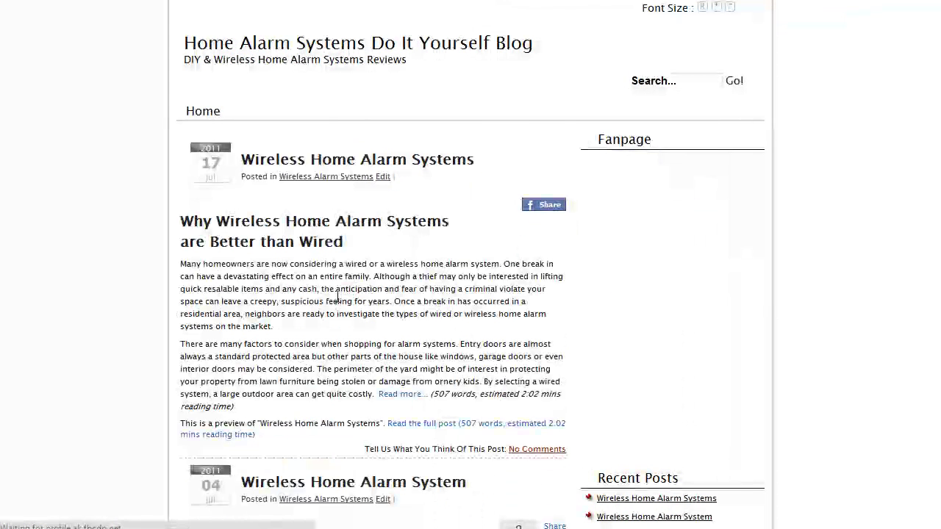
{"action": "left_click", "coordinate": [301, 168]}
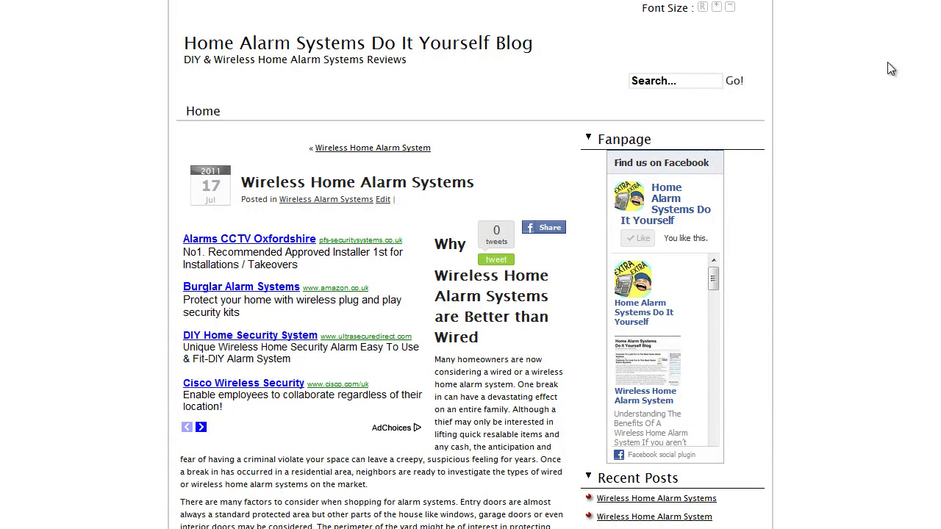
- Examine the ad placement throughout the Wireless Home Alarm Systems post, from its heading down to the comments
{"action": "scroll", "coordinate": [935, 224], "scroll_direction": "down", "scroll_amount": 5}
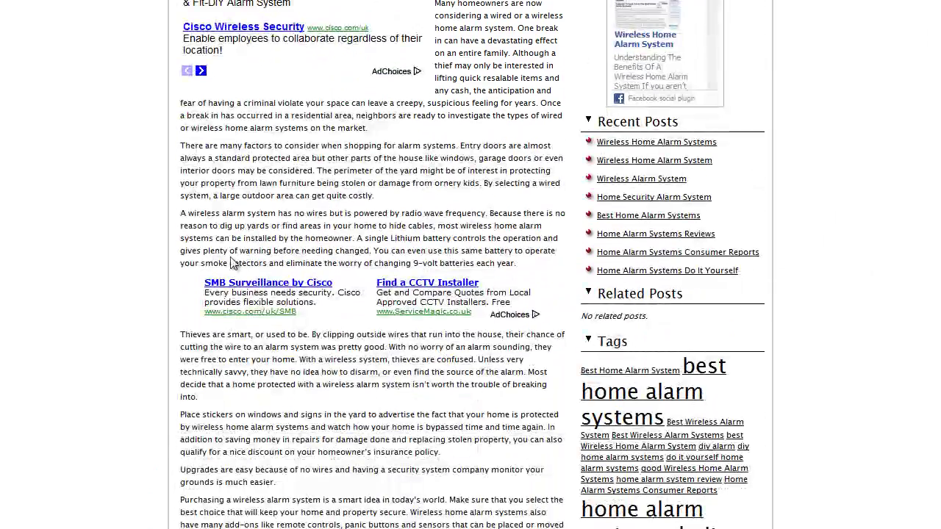
{"action": "scroll", "coordinate": [861, 214], "scroll_direction": "down", "scroll_amount": 1}
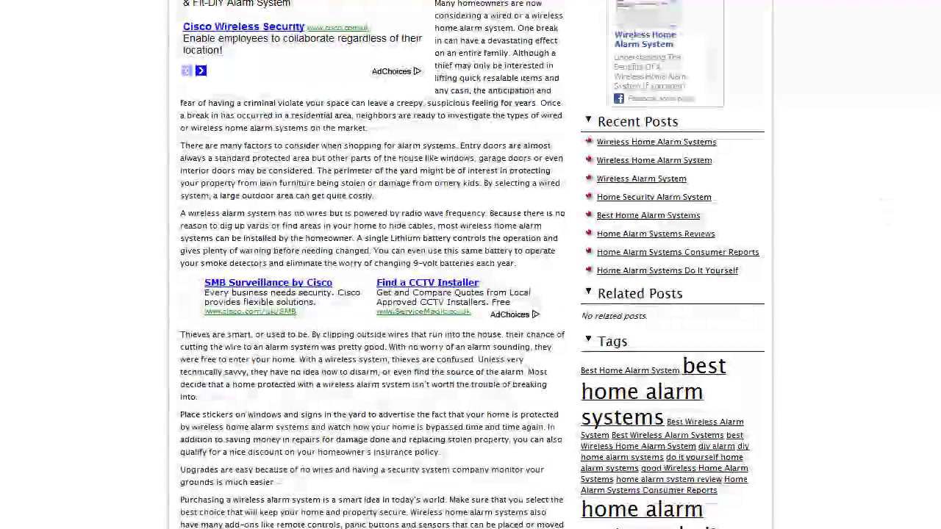
{"action": "scroll", "coordinate": [489, 349], "scroll_direction": "down", "scroll_amount": 5}
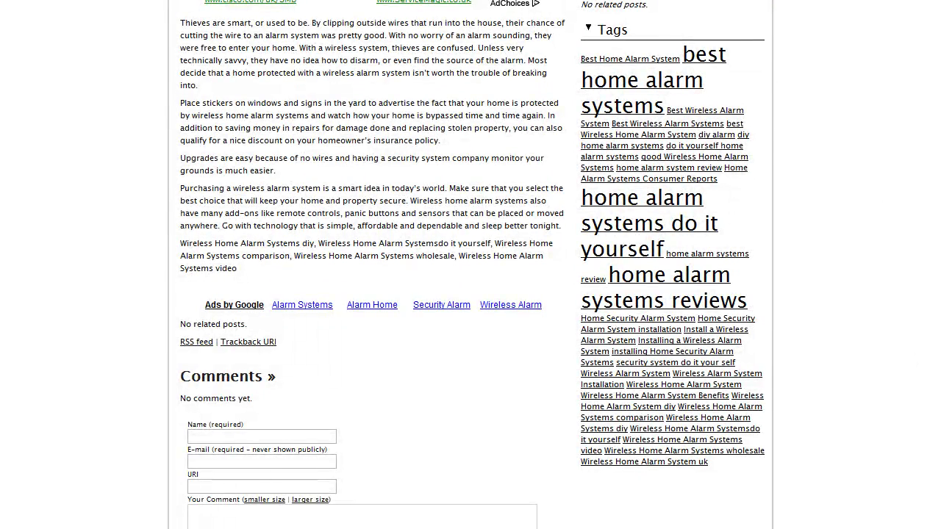
{"action": "scroll", "coordinate": [471, 264], "scroll_direction": "up", "scroll_amount": 5}
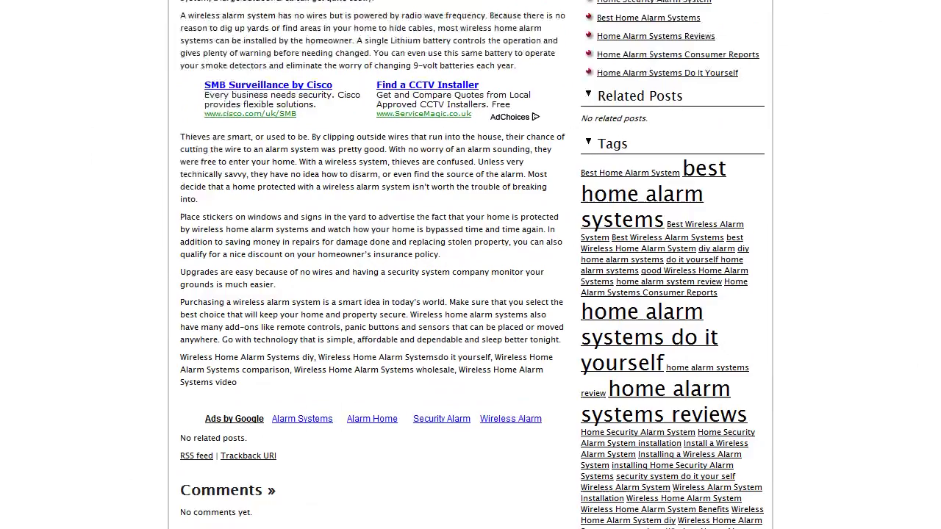
{"action": "scroll", "coordinate": [470, 264], "scroll_direction": "up", "scroll_amount": 3}
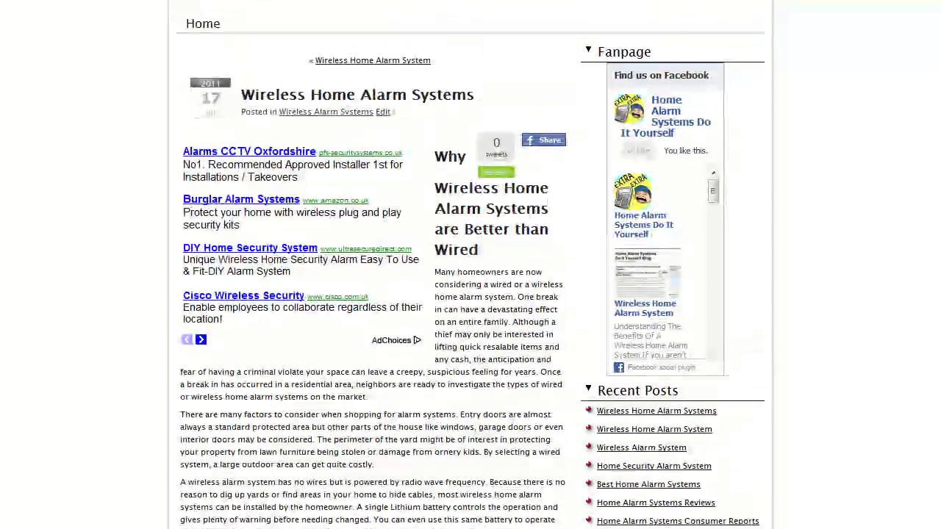
{"action": "scroll", "coordinate": [471, 265], "scroll_direction": "down", "scroll_amount": 2}
{"action": "scroll", "coordinate": [471, 265], "scroll_direction": "down", "scroll_amount": 6}
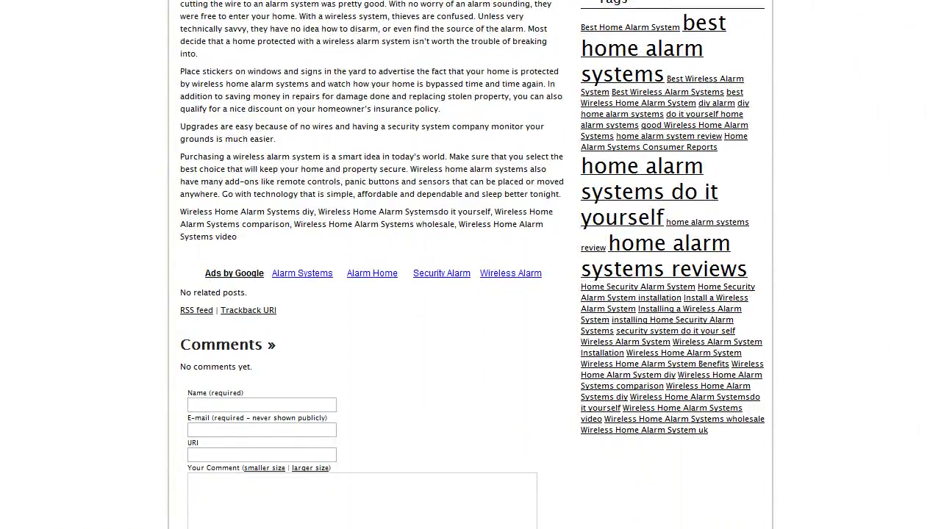
{"action": "scroll", "coordinate": [877, 173], "scroll_direction": "up", "scroll_amount": 15}
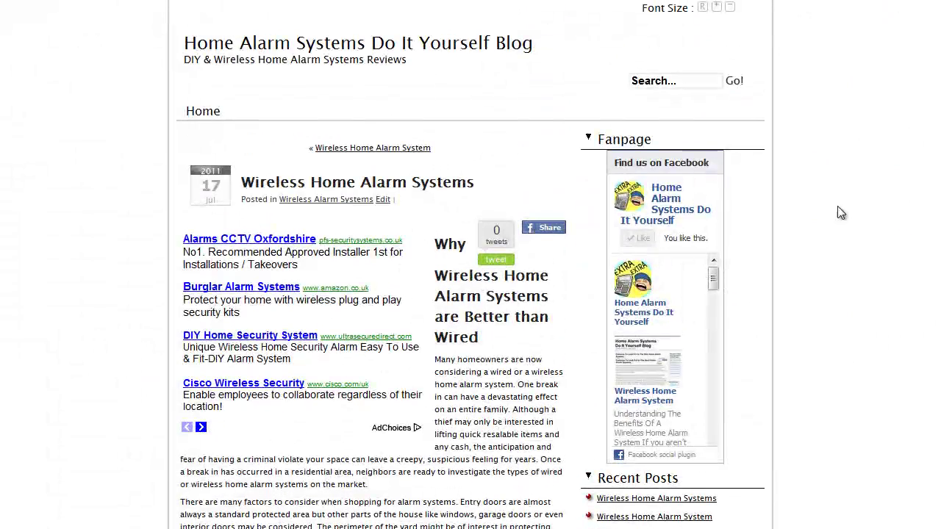